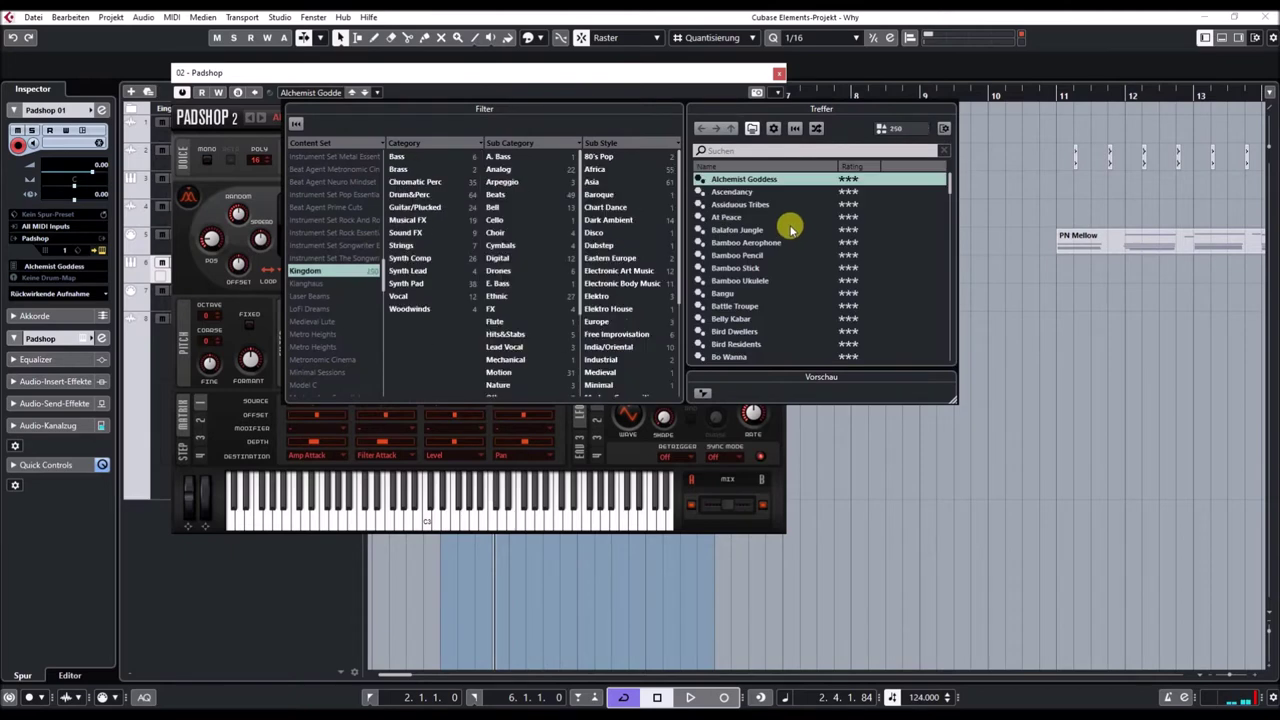
- Audition the Kingdom presets Ascendancy, Balafon Jungle, Bamboo Stick and Belly Kabar, enlarging the preset browser slightly
{"action": "left_click", "coordinate": [735, 193]}
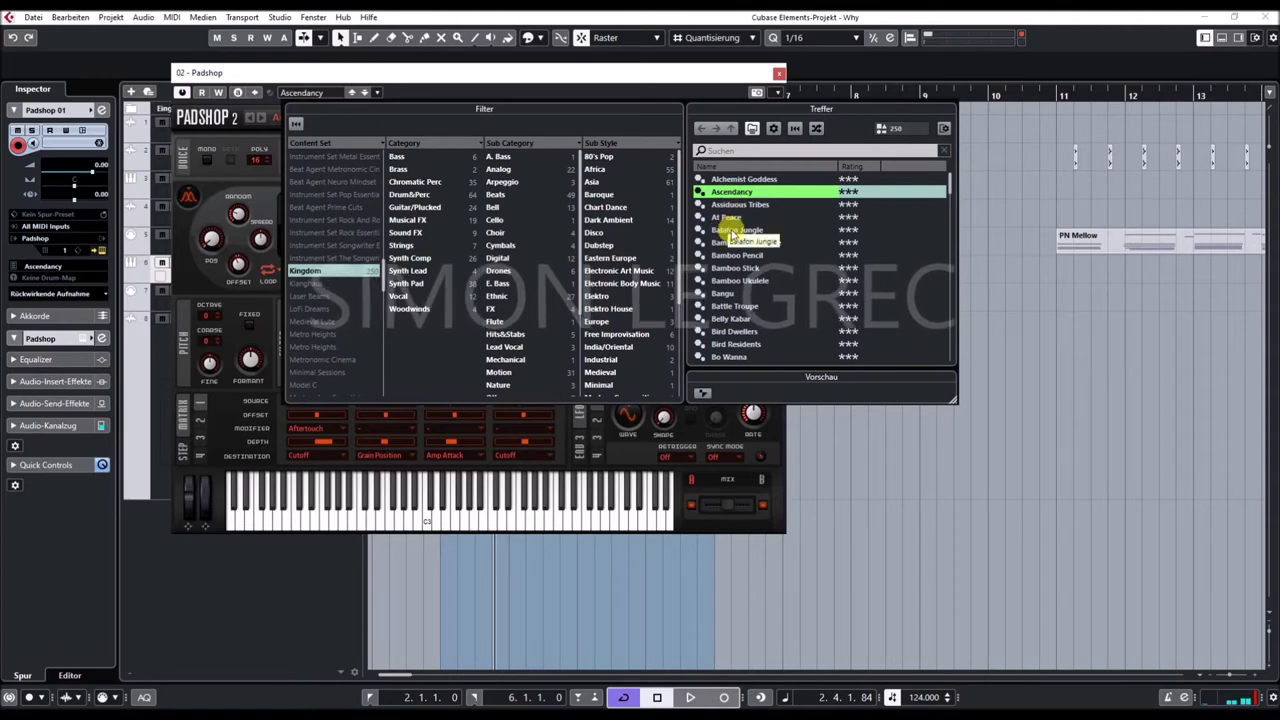
{"action": "left_click", "coordinate": [732, 231]}
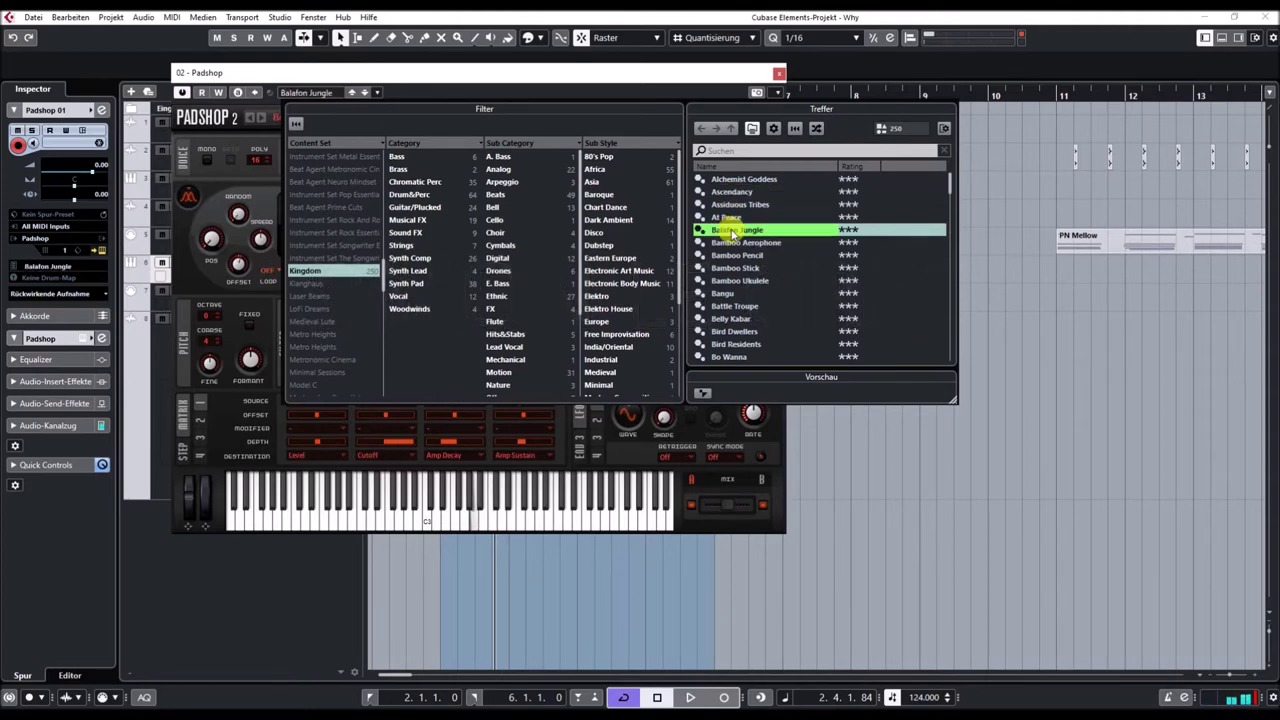
{"action": "left_click", "coordinate": [745, 268]}
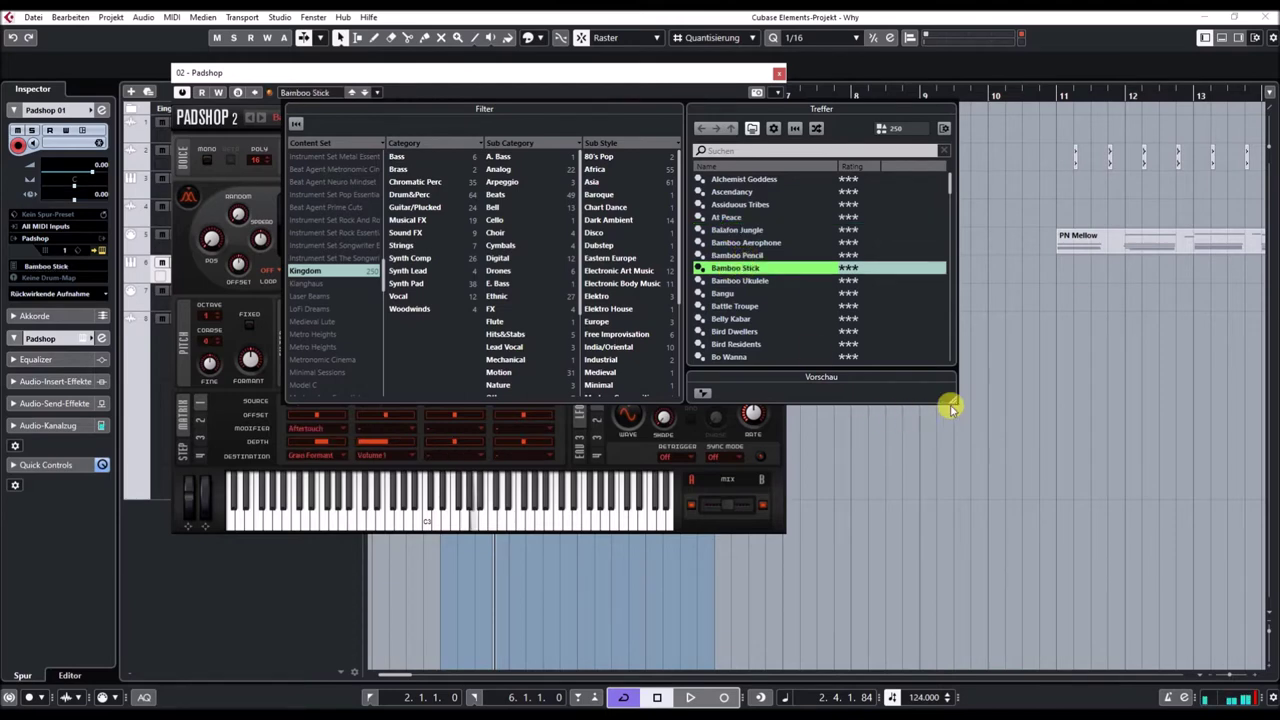
{"action": "left_click_drag", "start_coordinate": [952, 398], "coordinate": [983, 425]}
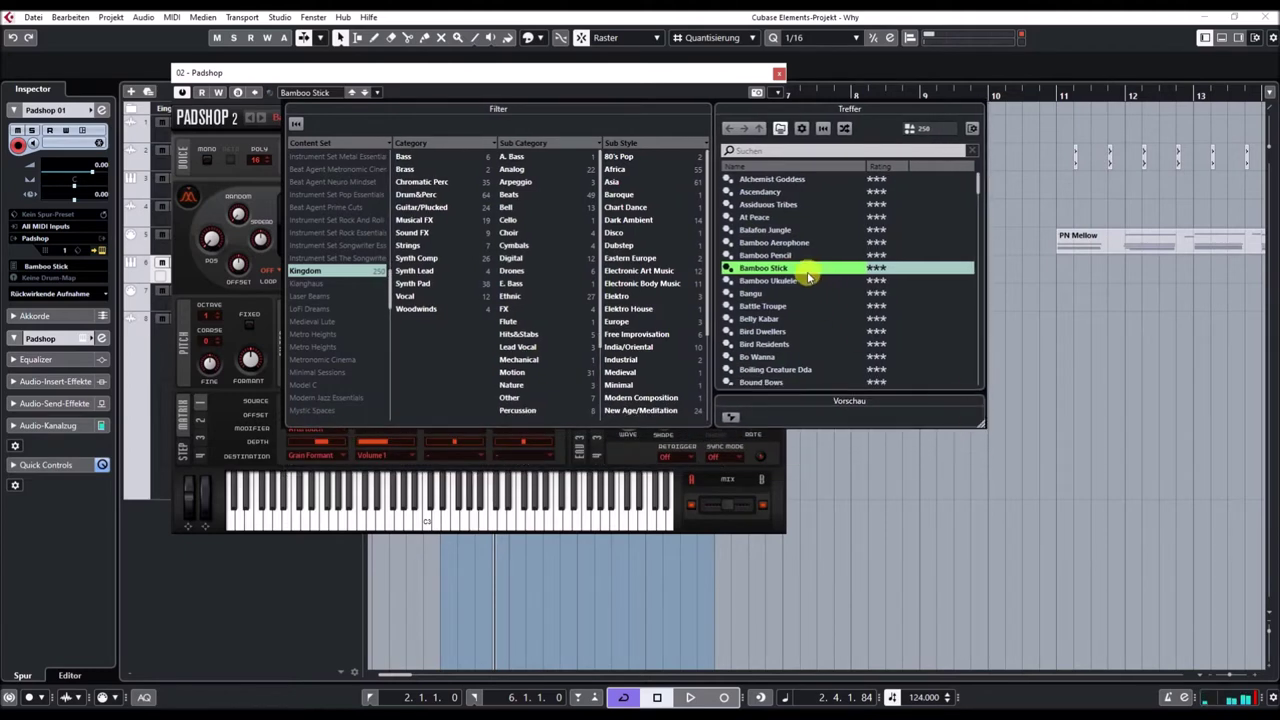
{"action": "left_click", "coordinate": [787, 318]}
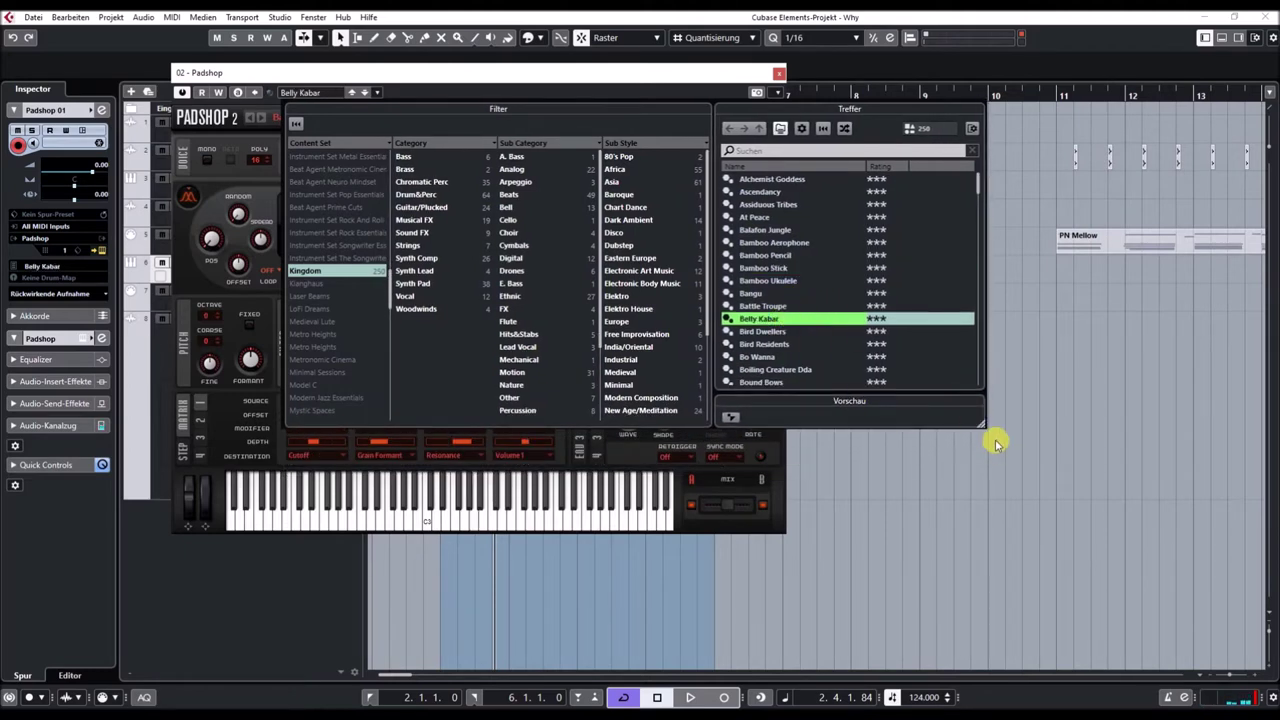
- Shrink the preset browser, move it clear of the Padshop preset display, and audition the Bound Bows preset
{"action": "left_click_drag", "start_coordinate": [978, 421], "coordinate": [974, 340]}
{"action": "left_click_drag", "start_coordinate": [634, 109], "coordinate": [891, 69]}
{"action": "scroll", "coordinate": [1035, 260], "scroll_direction": "down", "scroll_amount": 3}
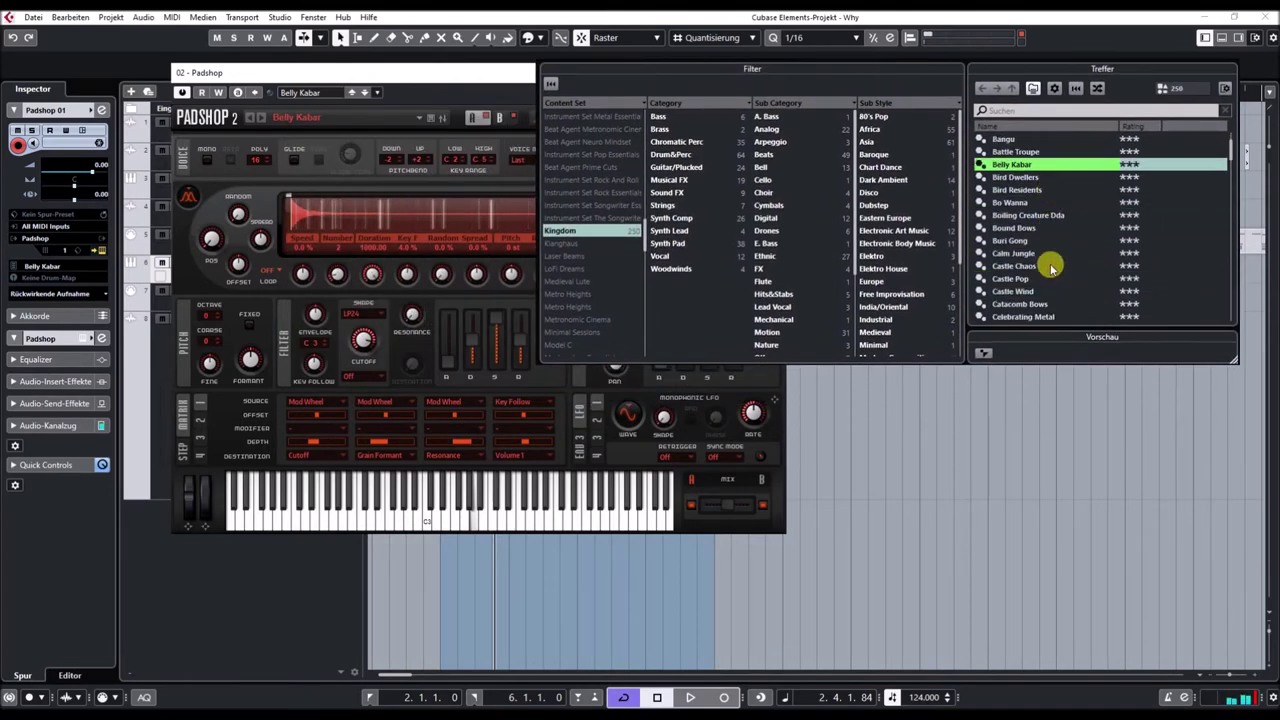
{"action": "left_click", "coordinate": [1020, 228]}
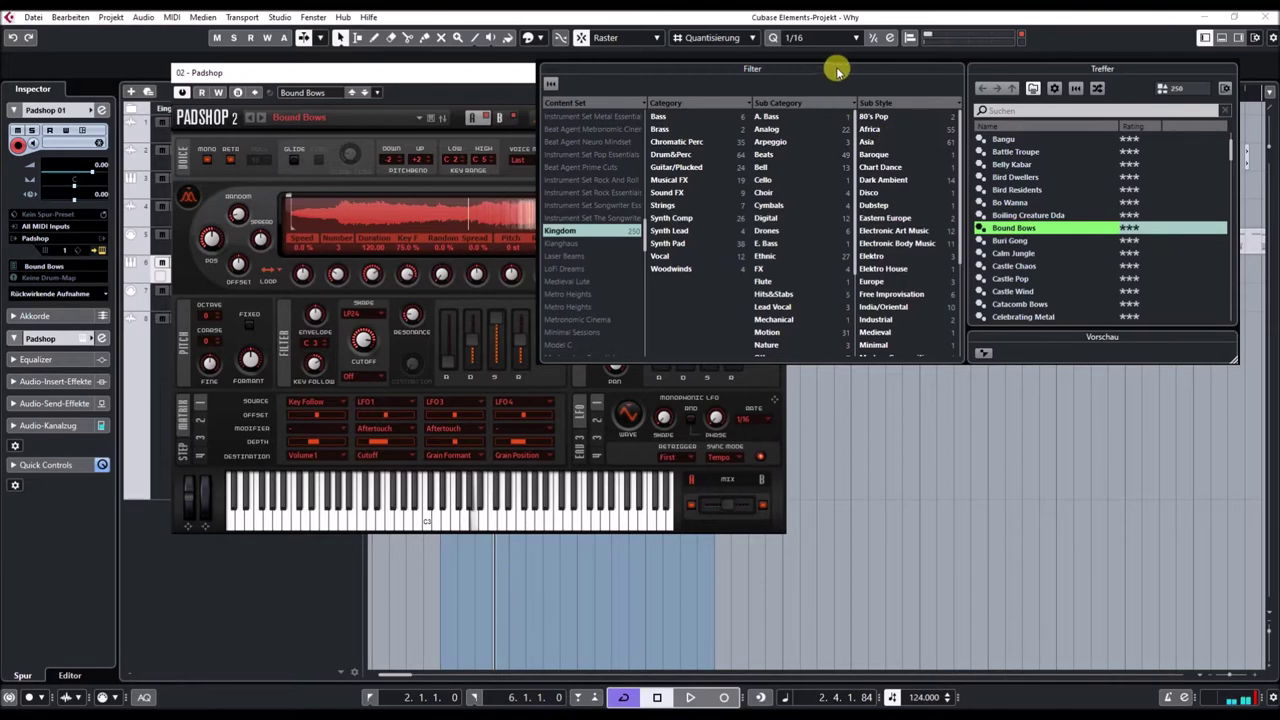
- Move the Padshop window over the later bars of the arrangement and place the reopened preset browser over the track list
{"action": "left_click_drag", "start_coordinate": [837, 70], "coordinate": [334, 103]}
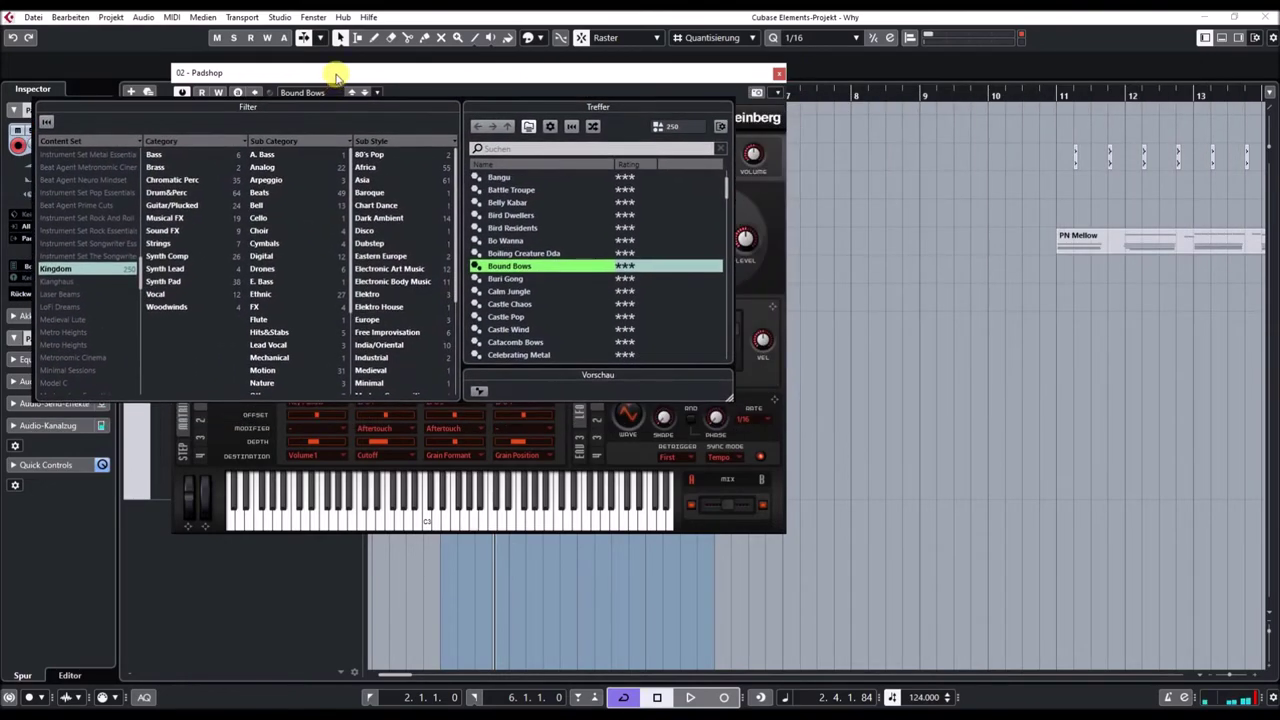
{"action": "left_click", "coordinate": [334, 80]}
{"action": "left_click_drag", "start_coordinate": [600, 72], "coordinate": [1064, 95]}
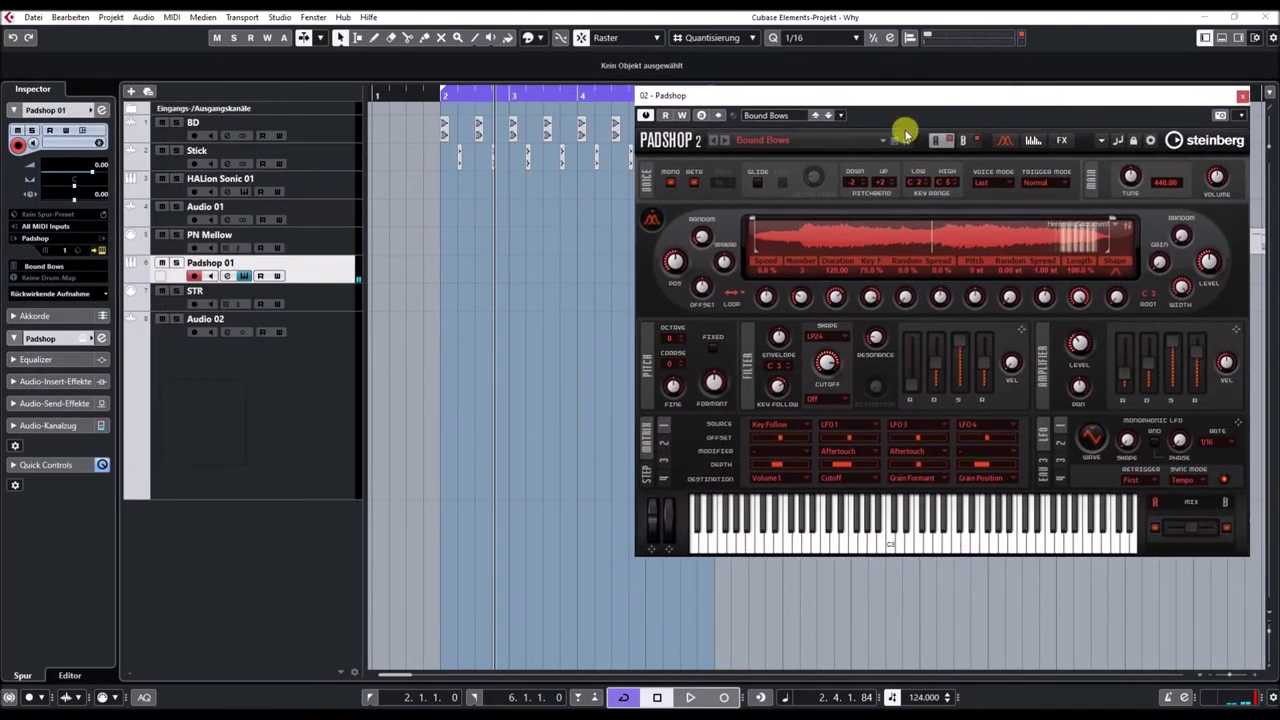
{"action": "left_click", "coordinate": [778, 117]}
{"action": "left_click_drag", "start_coordinate": [877, 120], "coordinate": [180, 101]}
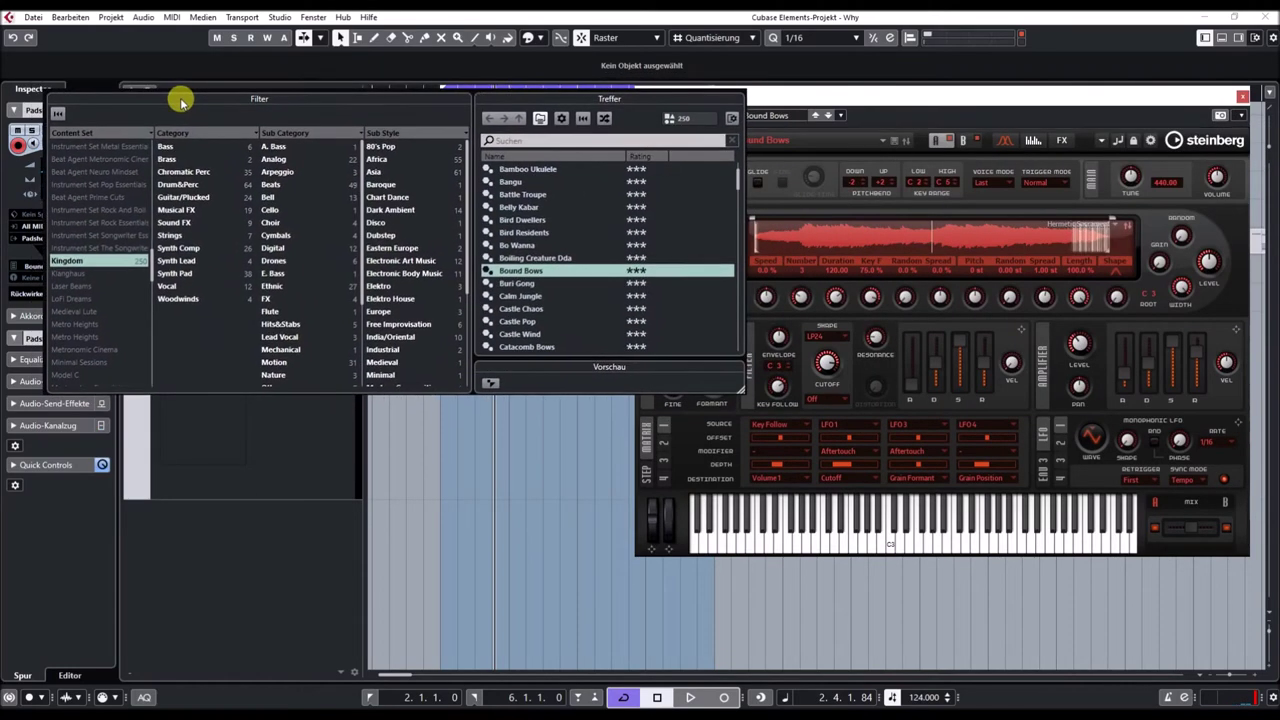
- Move the preset browser farther from the Padshop controls and audition Castle Pop and Ceremonial Crown
{"action": "left_click", "coordinate": [512, 322]}
{"action": "left_click_drag", "start_coordinate": [509, 93], "coordinate": [469, 65]}
{"action": "scroll", "coordinate": [520, 260], "scroll_direction": "down", "scroll_amount": 2}
{"action": "left_click", "coordinate": [495, 281]}
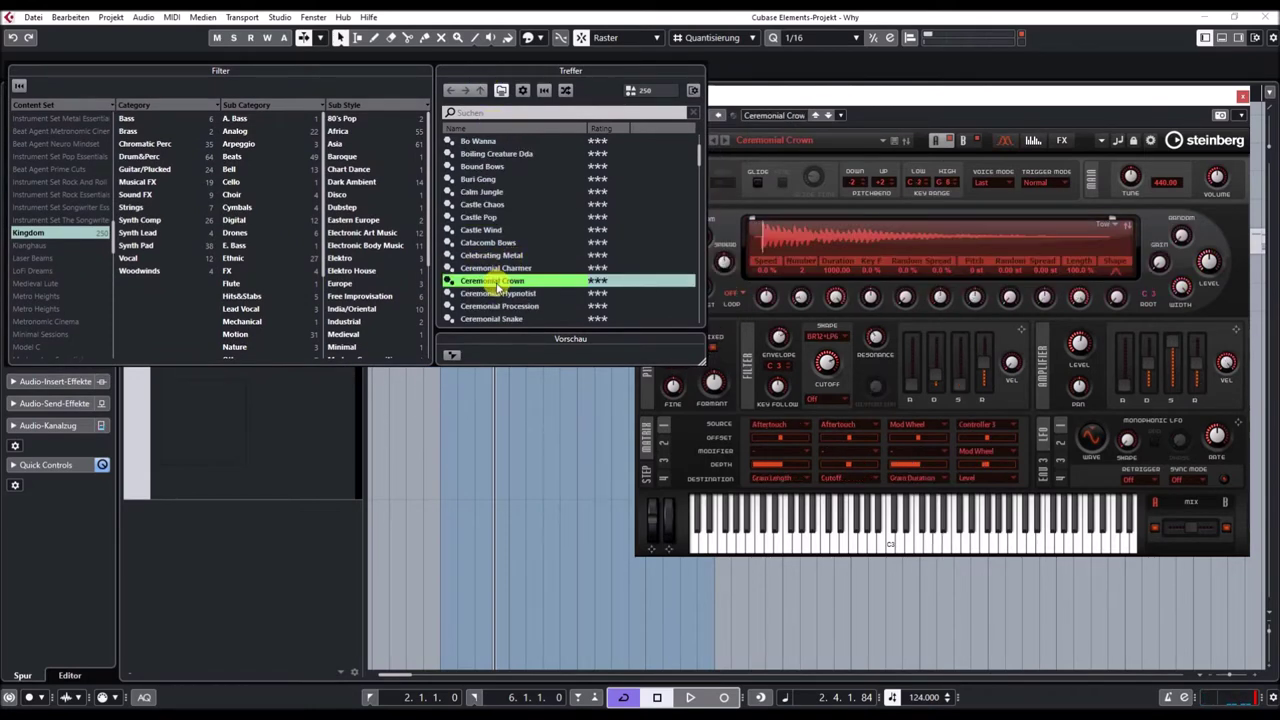
{"action": "scroll", "coordinate": [522, 258], "scroll_direction": "down", "scroll_amount": 1}
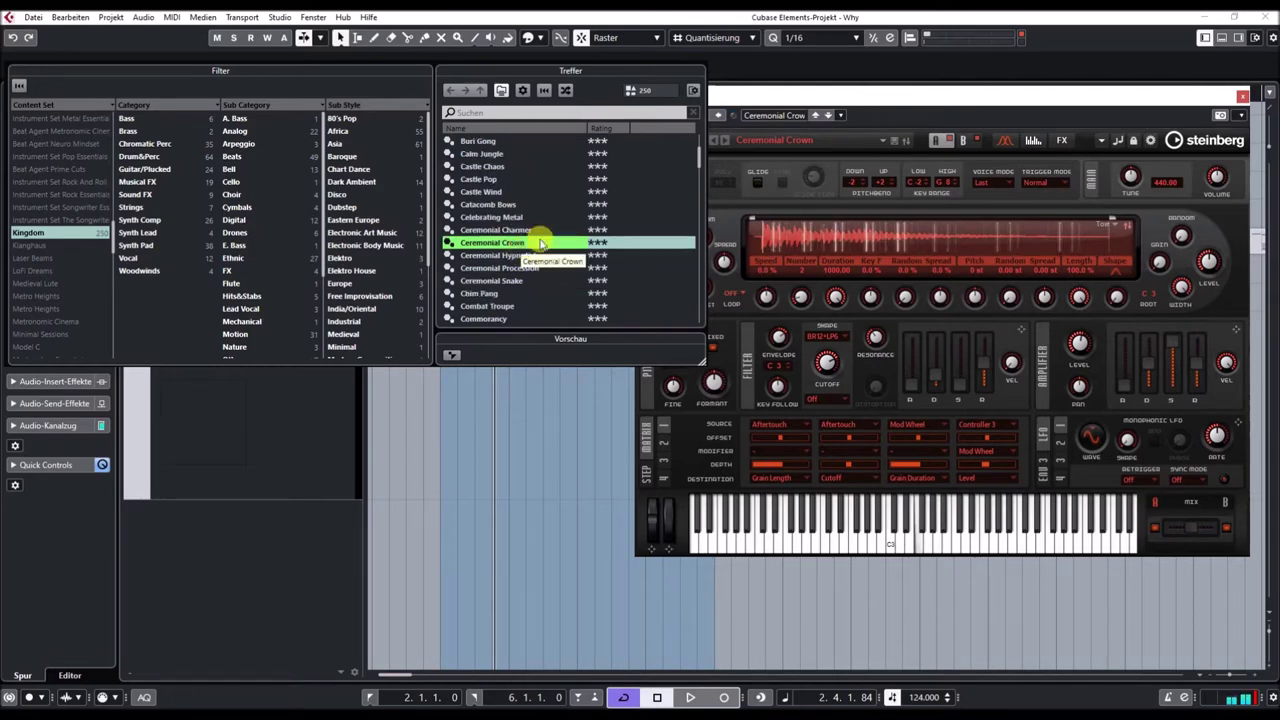
- Narrow the browser's filter section and overall width to uncover Padshop, and load the Consoling Kalimba preset
{"action": "left_click_drag", "start_coordinate": [430, 205], "coordinate": [272, 218]}
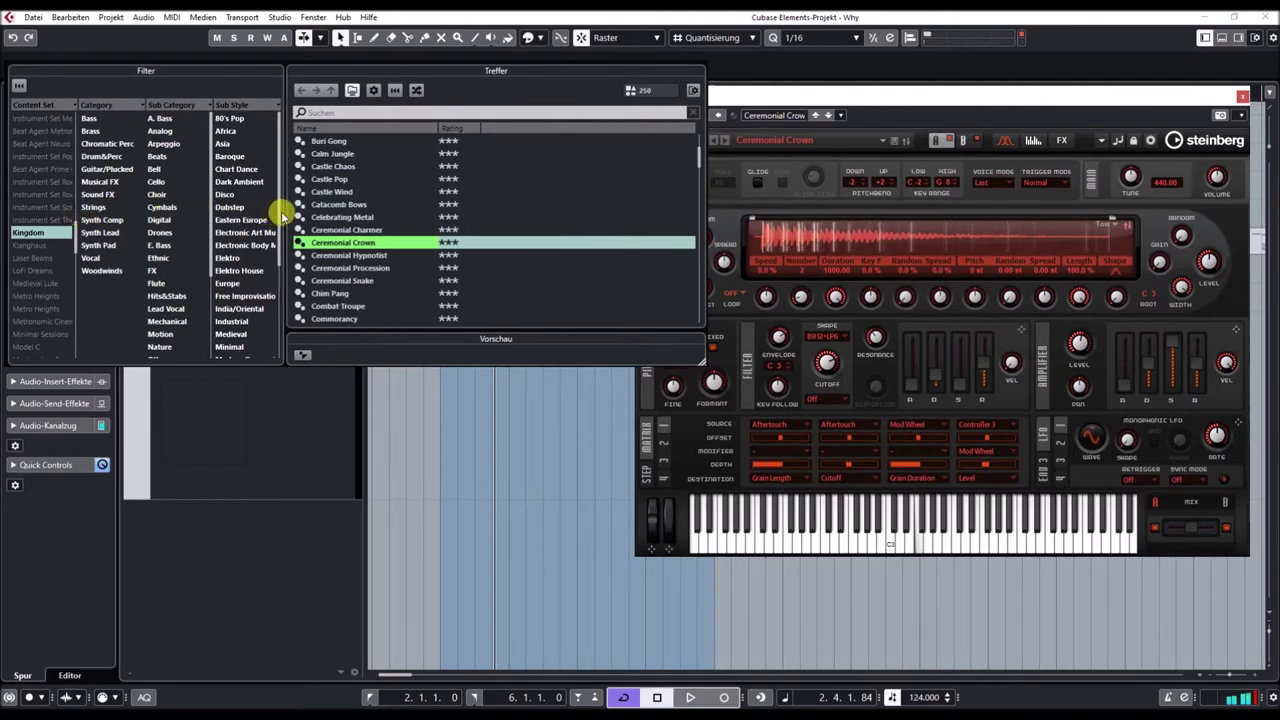
{"action": "scroll", "coordinate": [371, 282], "scroll_direction": "down", "scroll_amount": 3}
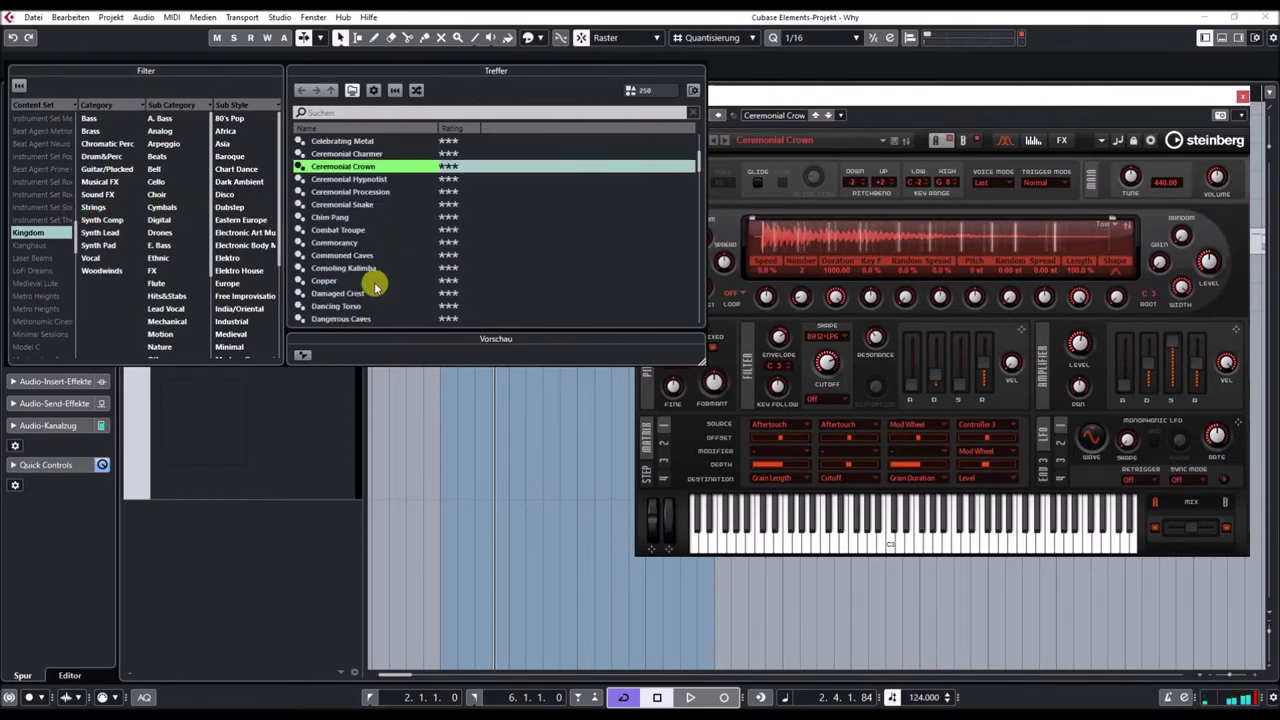
{"action": "left_click", "coordinate": [331, 231]}
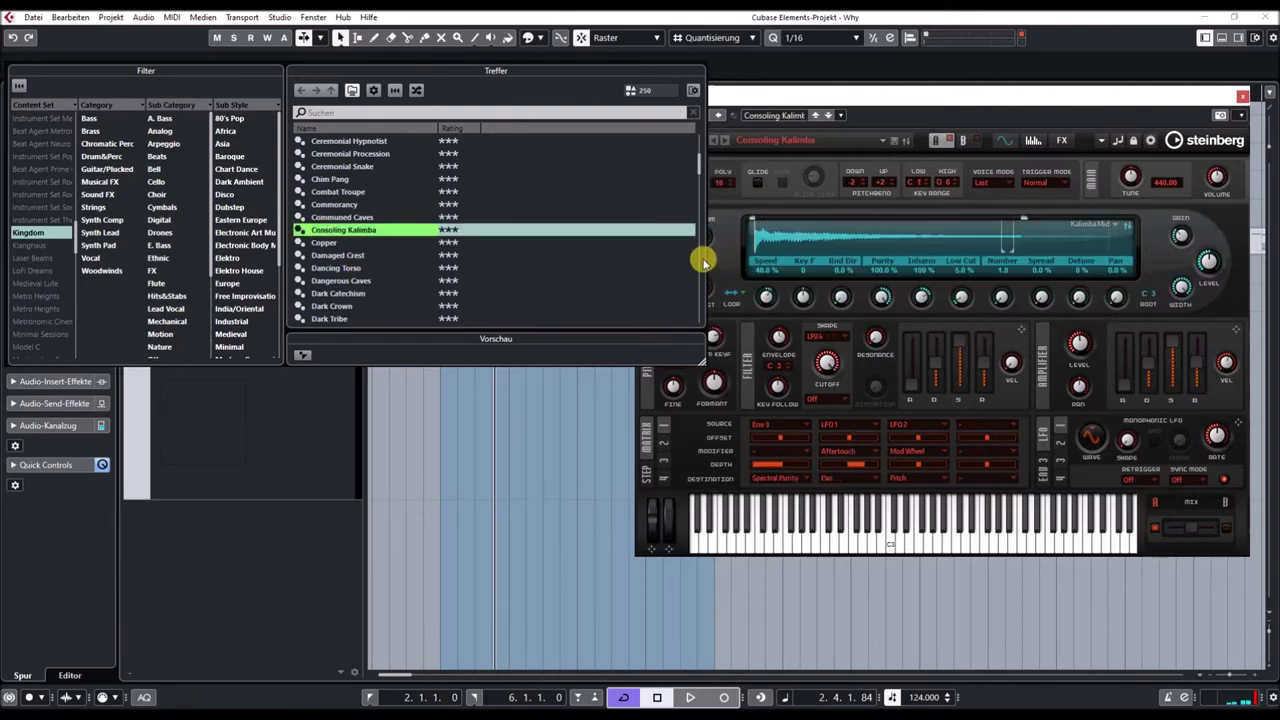
{"action": "left_click_drag", "start_coordinate": [697, 358], "coordinate": [622, 348]}
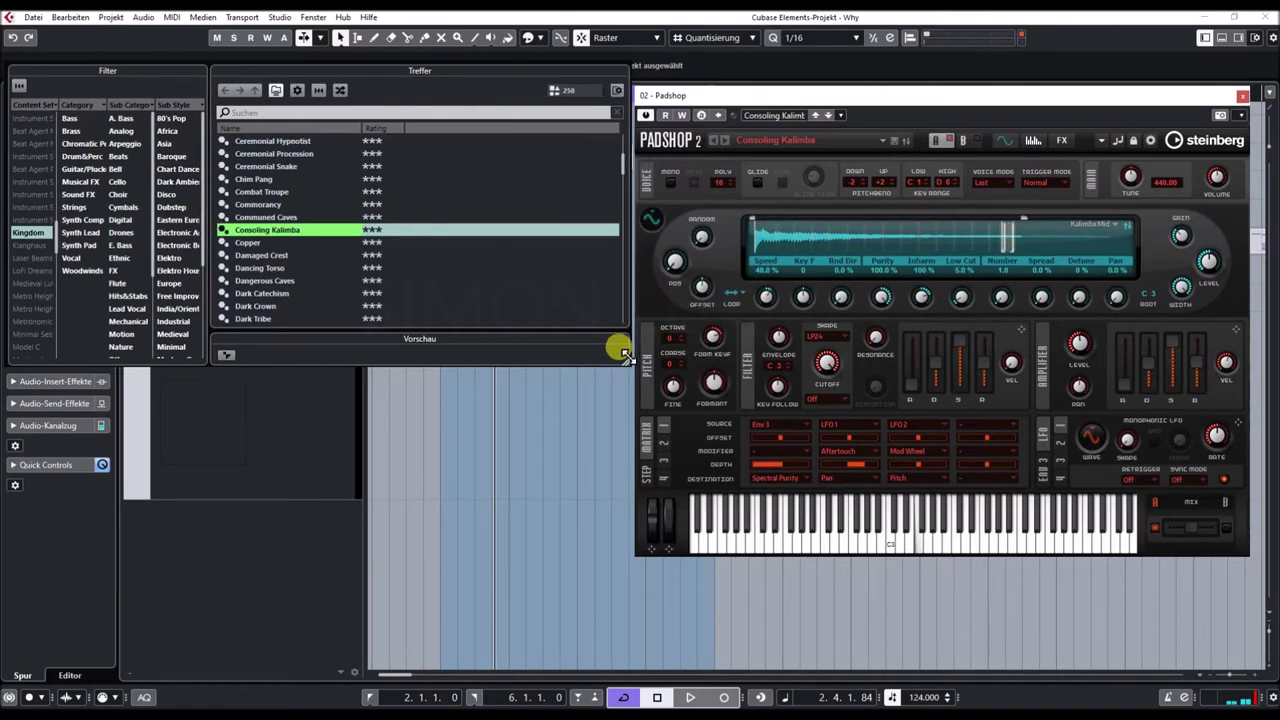
- Load the Dangerous Caves preset, try out its filter cutoff and display layer B
{"action": "scroll", "coordinate": [260, 235], "scroll_direction": "down", "scroll_amount": 2}
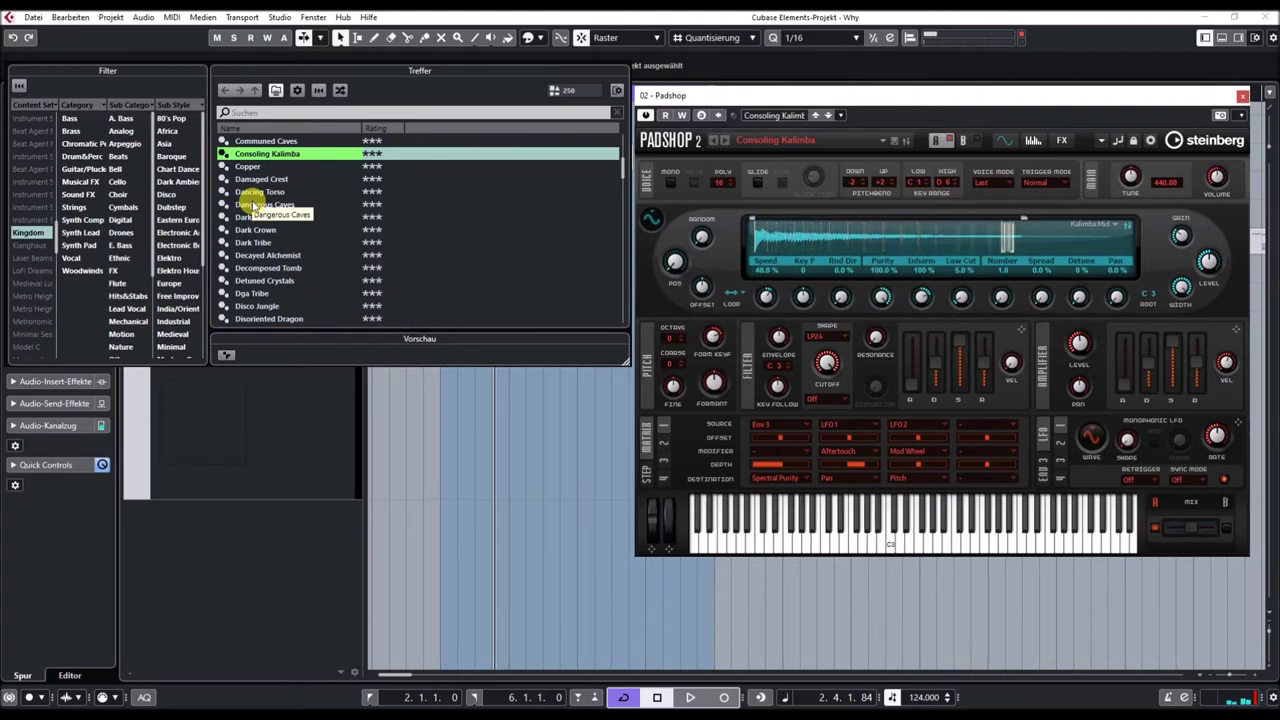
{"action": "left_click", "coordinate": [254, 205]}
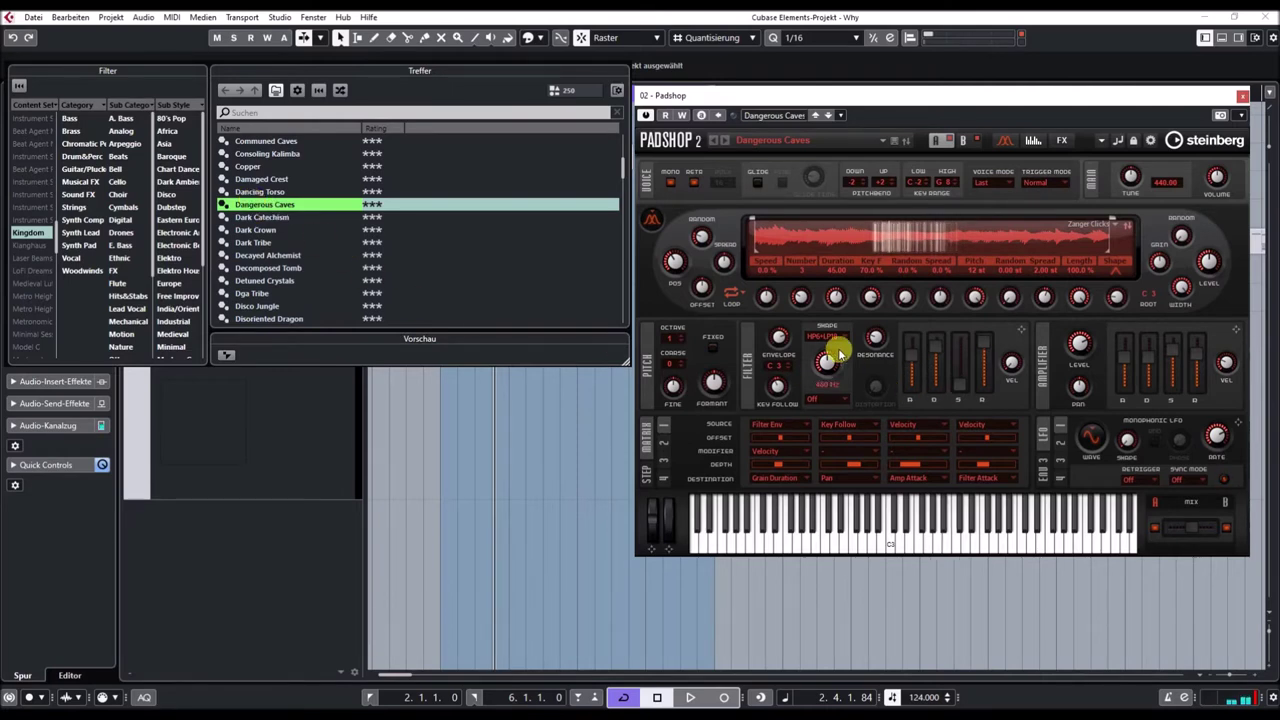
{"action": "left_click_drag", "start_coordinate": [826, 370], "coordinate": [829, 286]}
{"action": "left_click", "coordinate": [963, 140]}
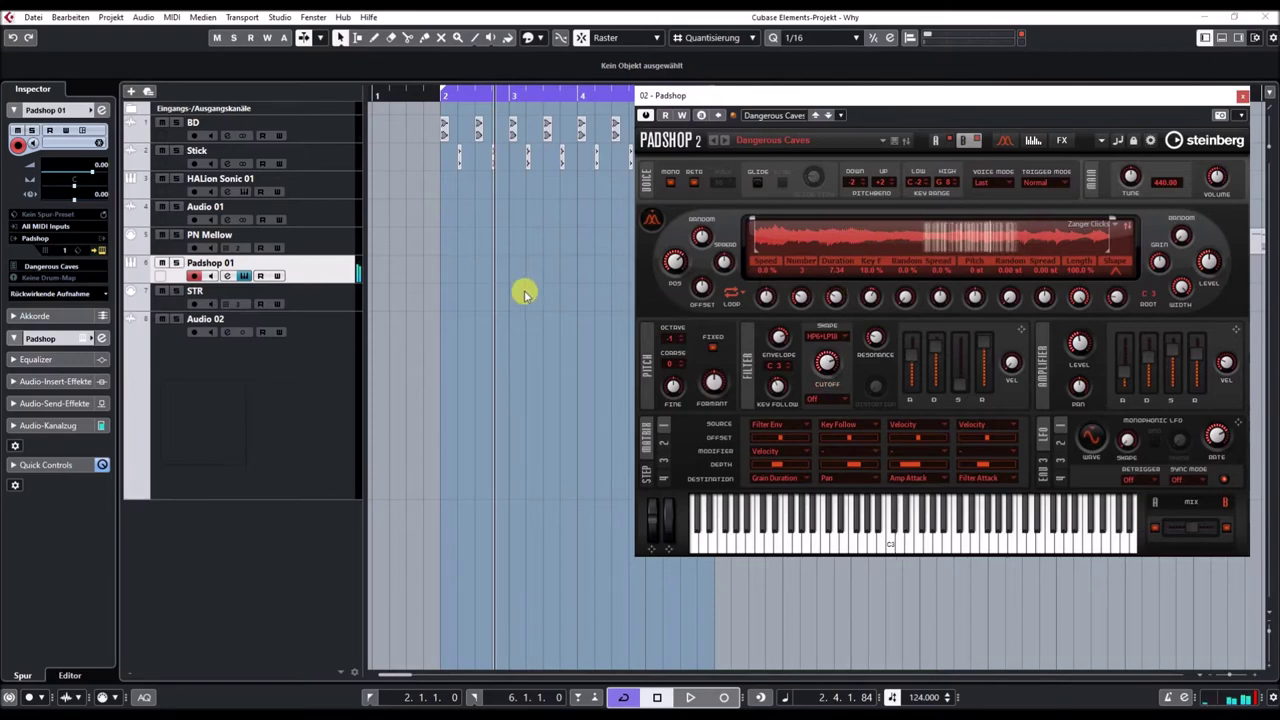
- Reopen the preset browser, load Decomposed Tomb, and narrow the browser so it covers less of Padshop
{"action": "left_click", "coordinate": [792, 117]}
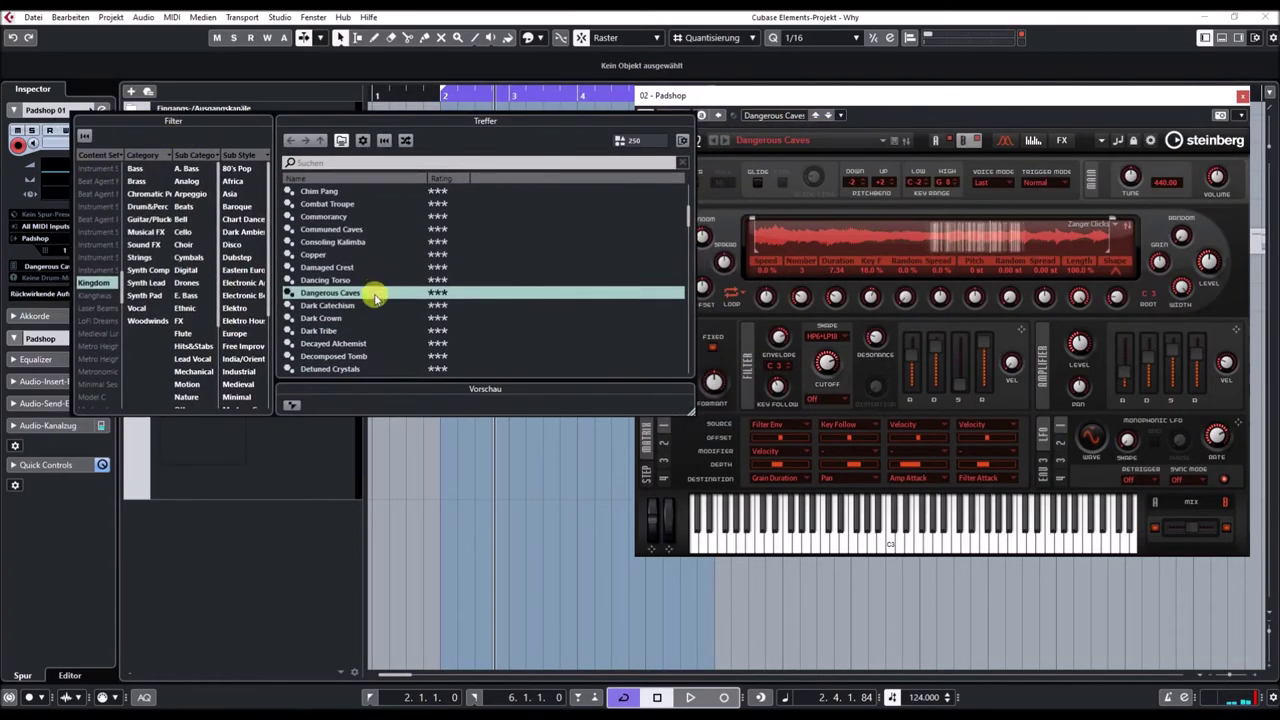
{"action": "left_click", "coordinate": [330, 355]}
{"action": "scroll", "coordinate": [331, 345], "scroll_direction": "down", "scroll_amount": 3}
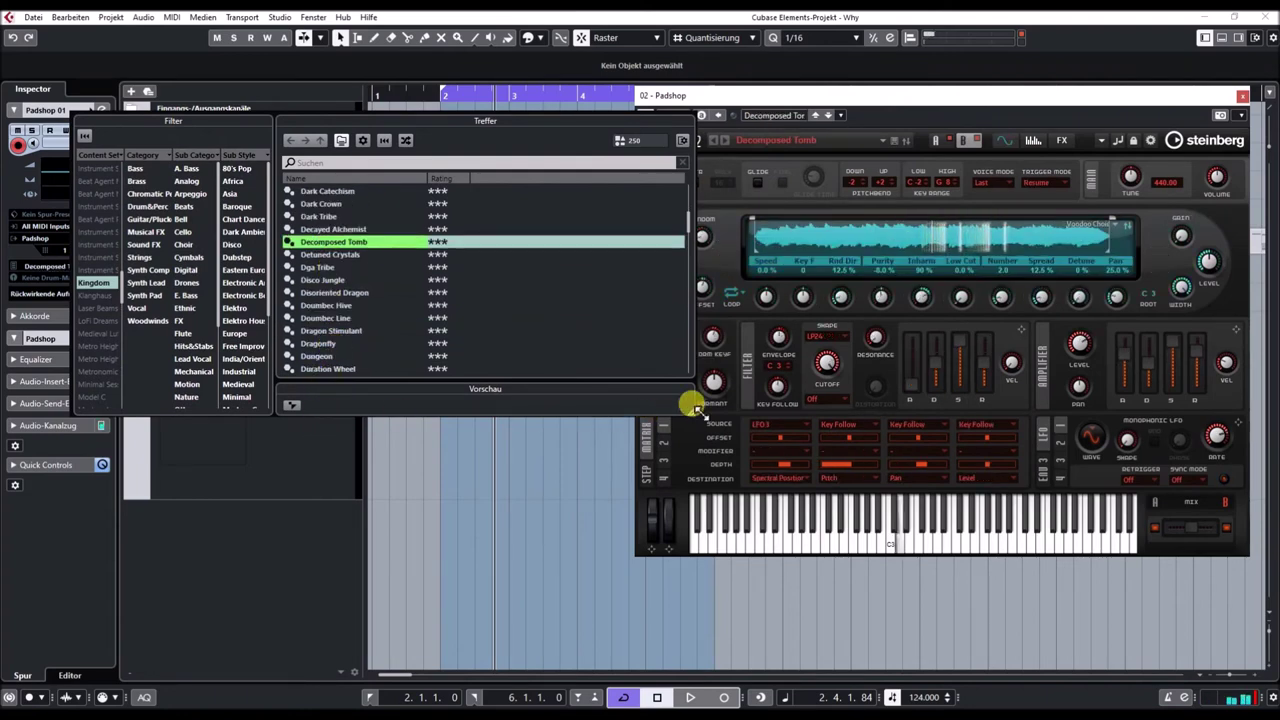
{"action": "left_click_drag", "start_coordinate": [686, 400], "coordinate": [634, 397]}
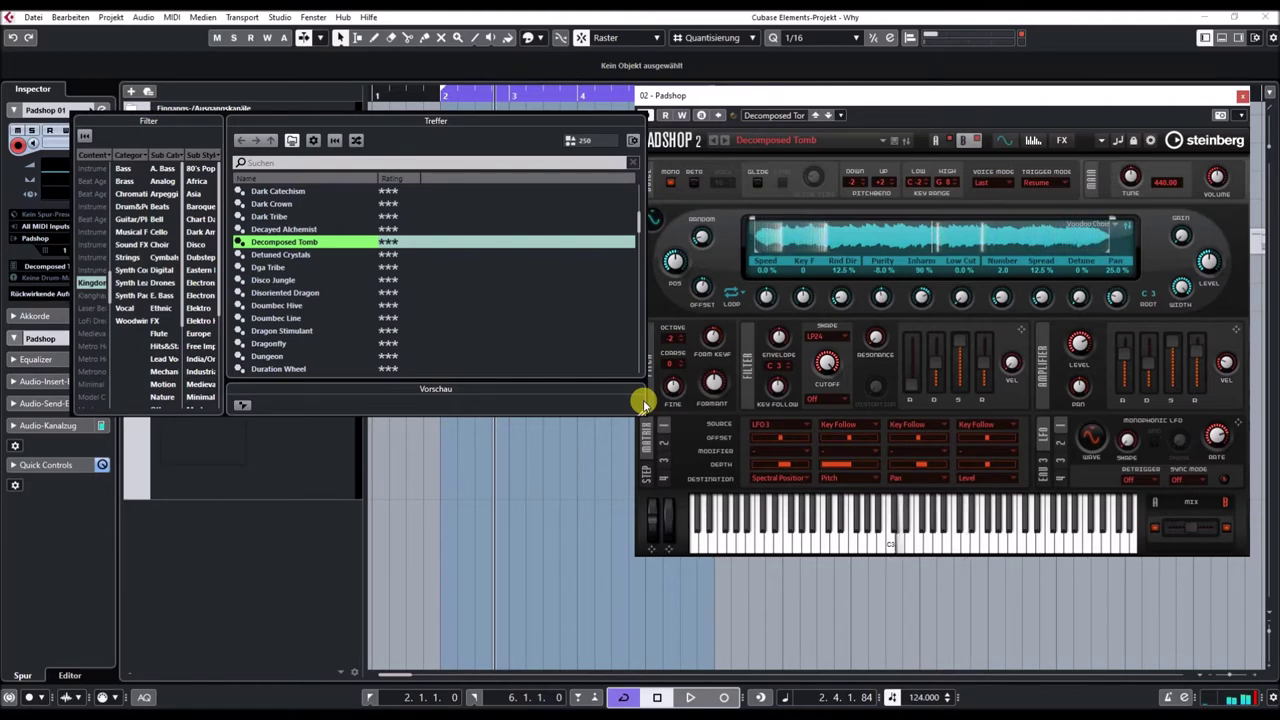
- Audition the Kingdom presets Disco Jungle, Duration Wheel and Elfin Promenade
{"action": "left_click", "coordinate": [290, 281]}
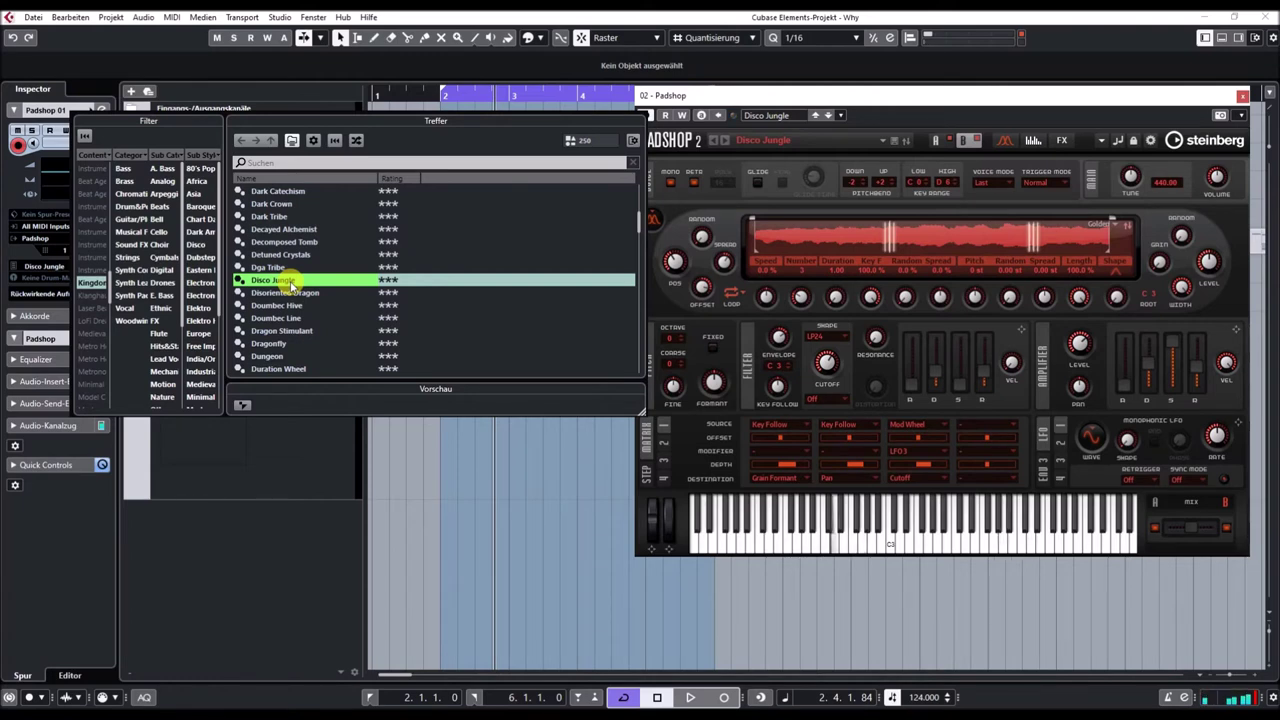
{"action": "scroll", "coordinate": [288, 283], "scroll_direction": "down", "scroll_amount": 3}
{"action": "left_click", "coordinate": [279, 256]}
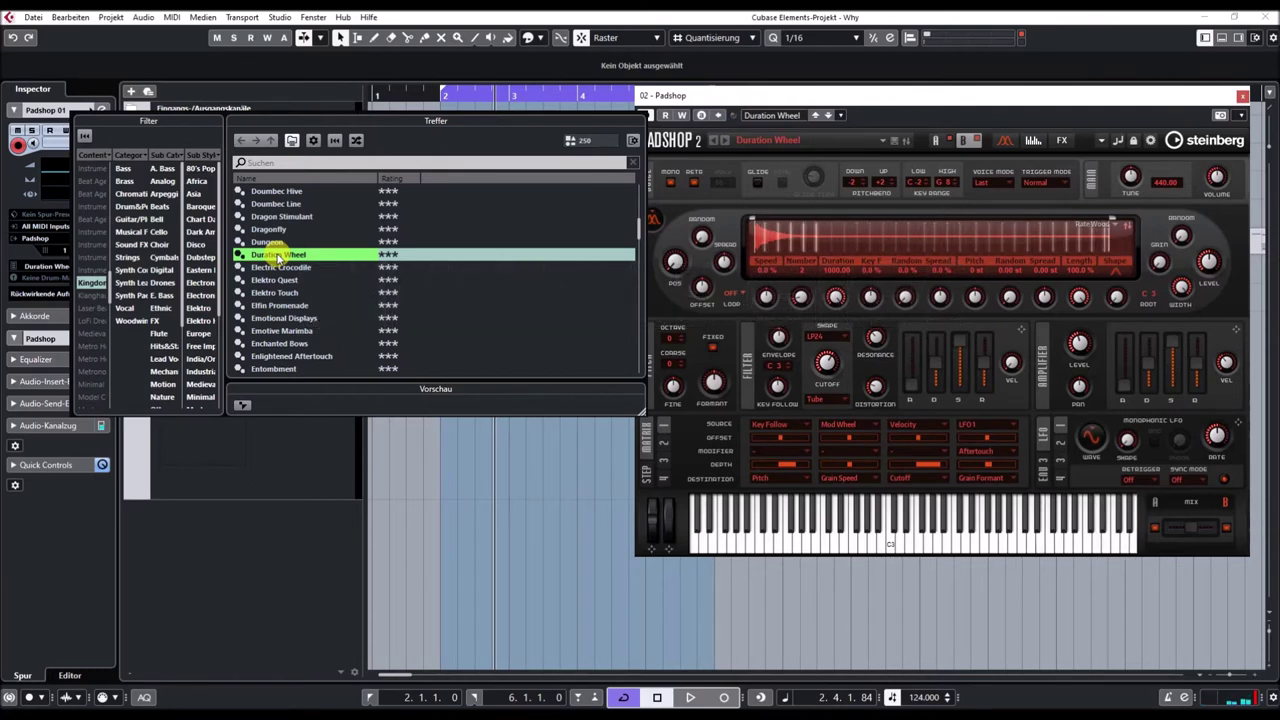
{"action": "left_click", "coordinate": [283, 304]}
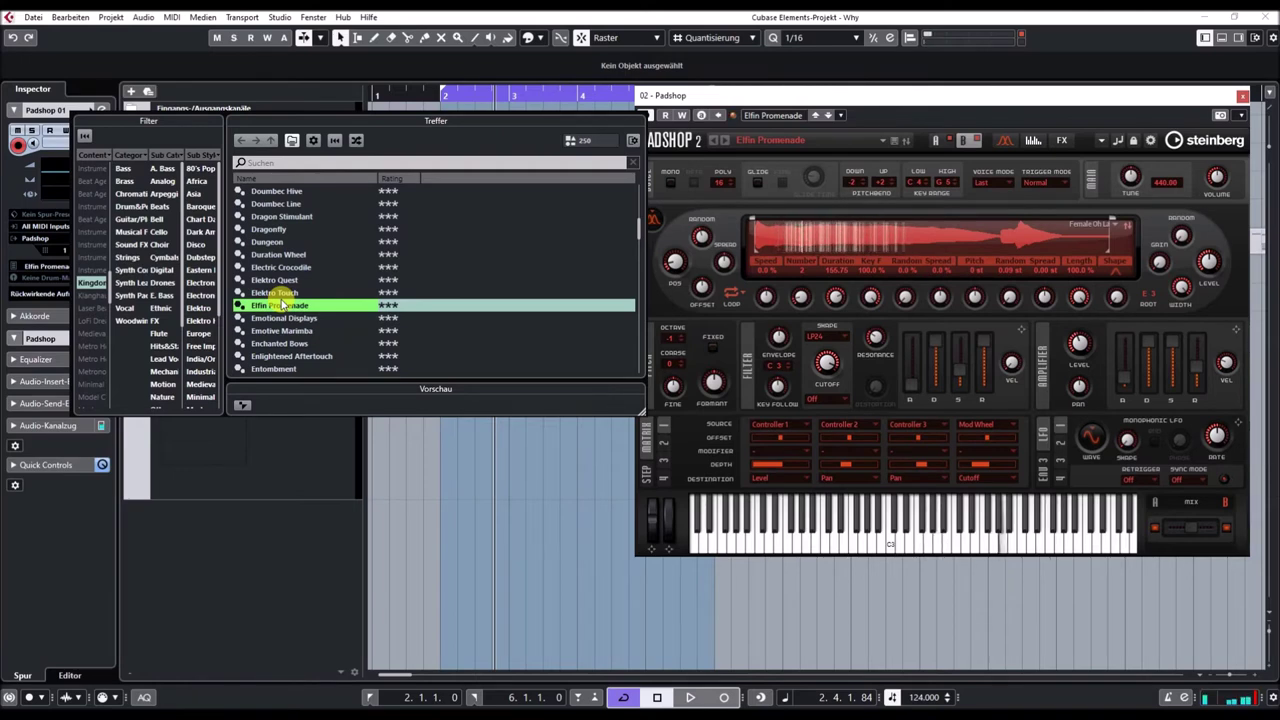
- Audition the Kingdom presets Falling Yamma Scrape, Fake Moon and Forest Odyssey
{"action": "scroll", "coordinate": [282, 305], "scroll_direction": "down", "scroll_amount": 1}
{"action": "scroll", "coordinate": [282, 305], "scroll_direction": "down", "scroll_amount": 2}
{"action": "left_click", "coordinate": [283, 306]}
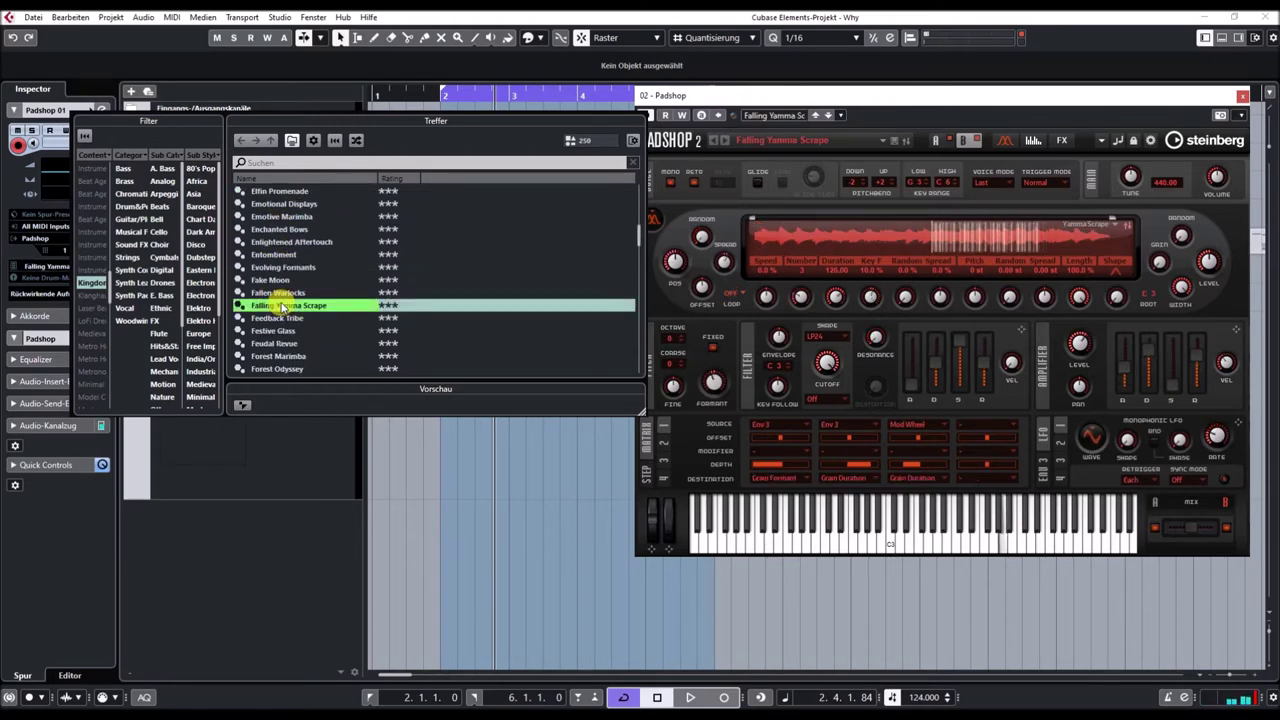
{"action": "left_click", "coordinate": [278, 281]}
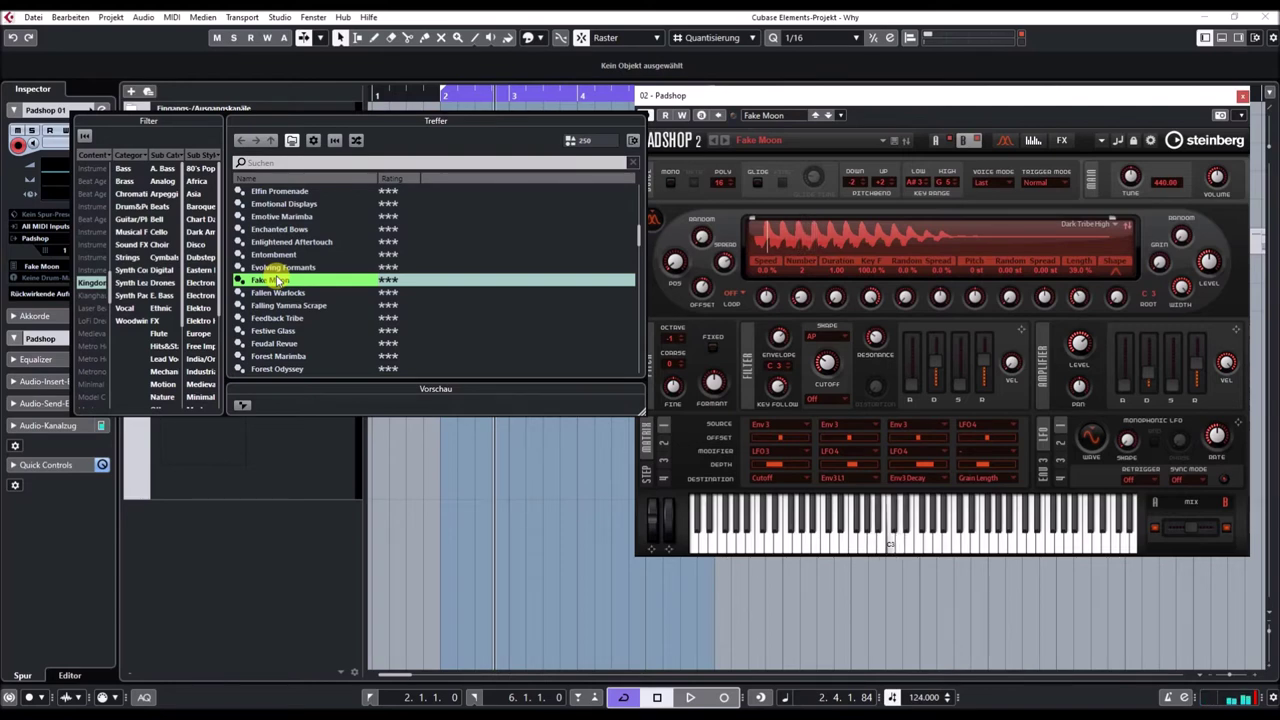
{"action": "scroll", "coordinate": [284, 292], "scroll_direction": "down", "scroll_amount": 2}
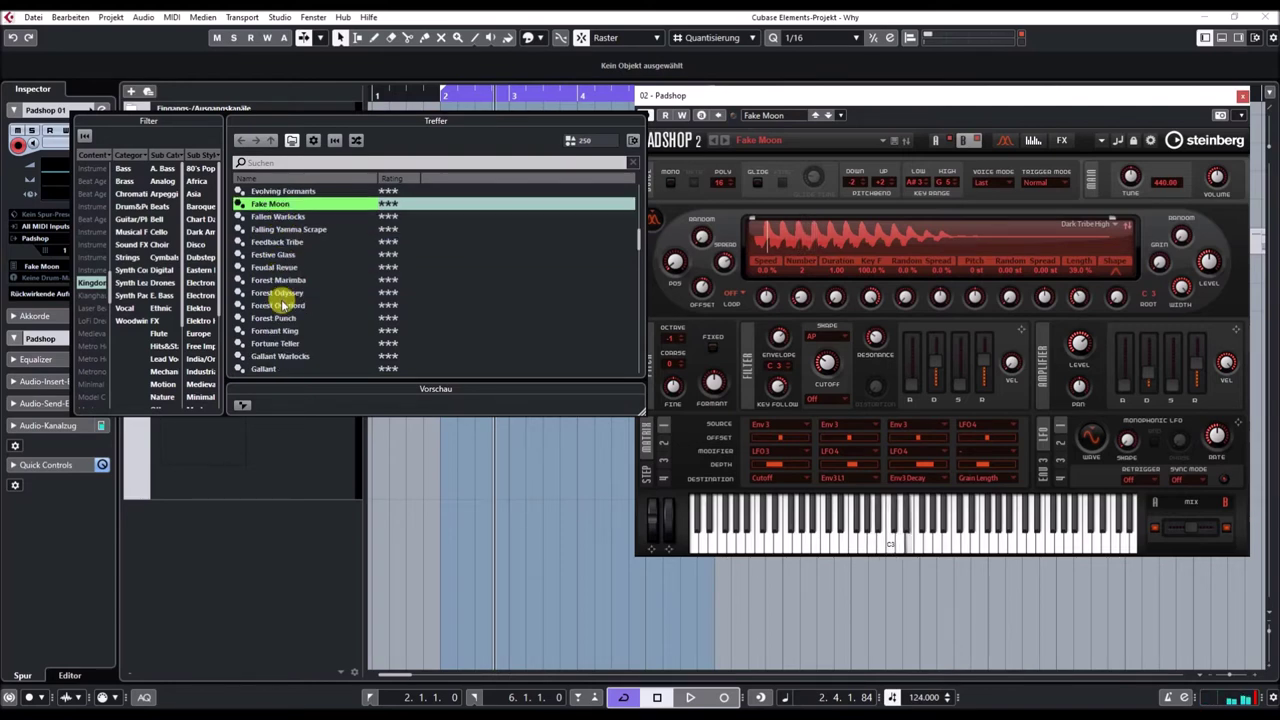
{"action": "left_click", "coordinate": [277, 294]}
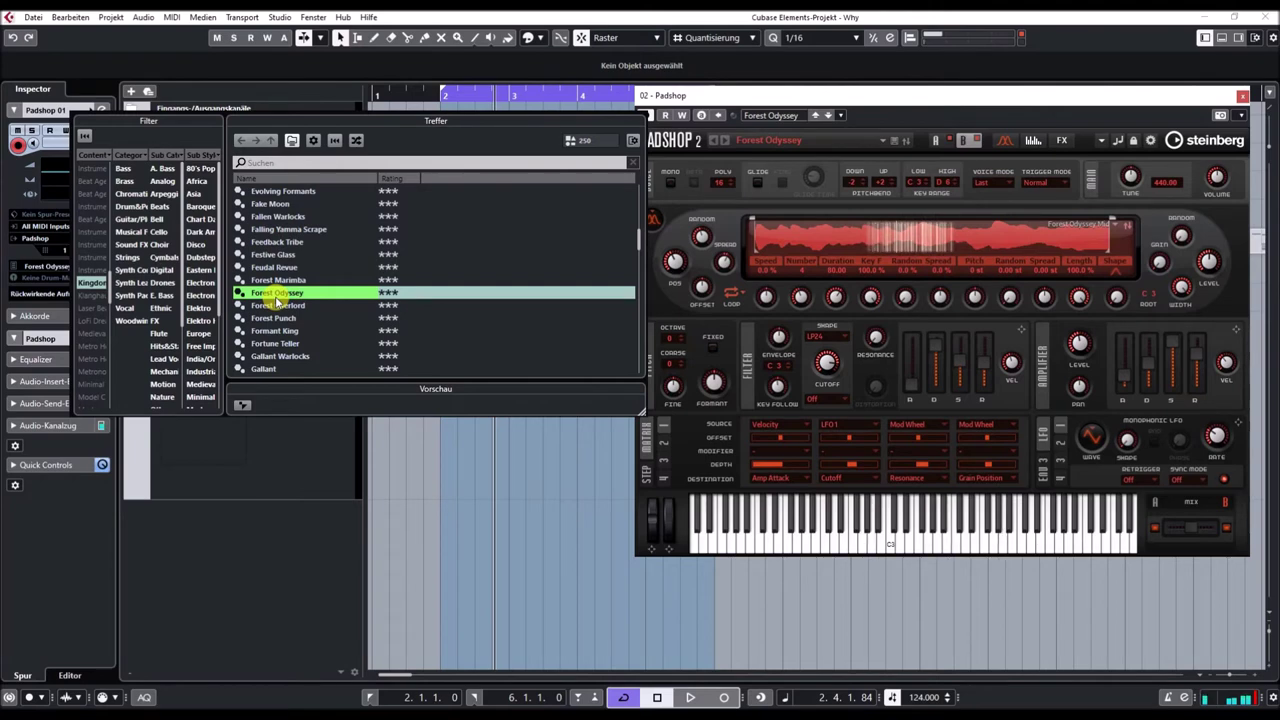
- Audition the Kingdom presets Fortune Teller and Gehu
{"action": "scroll", "coordinate": [275, 296], "scroll_direction": "down", "scroll_amount": 2}
{"action": "left_click", "coordinate": [267, 268]}
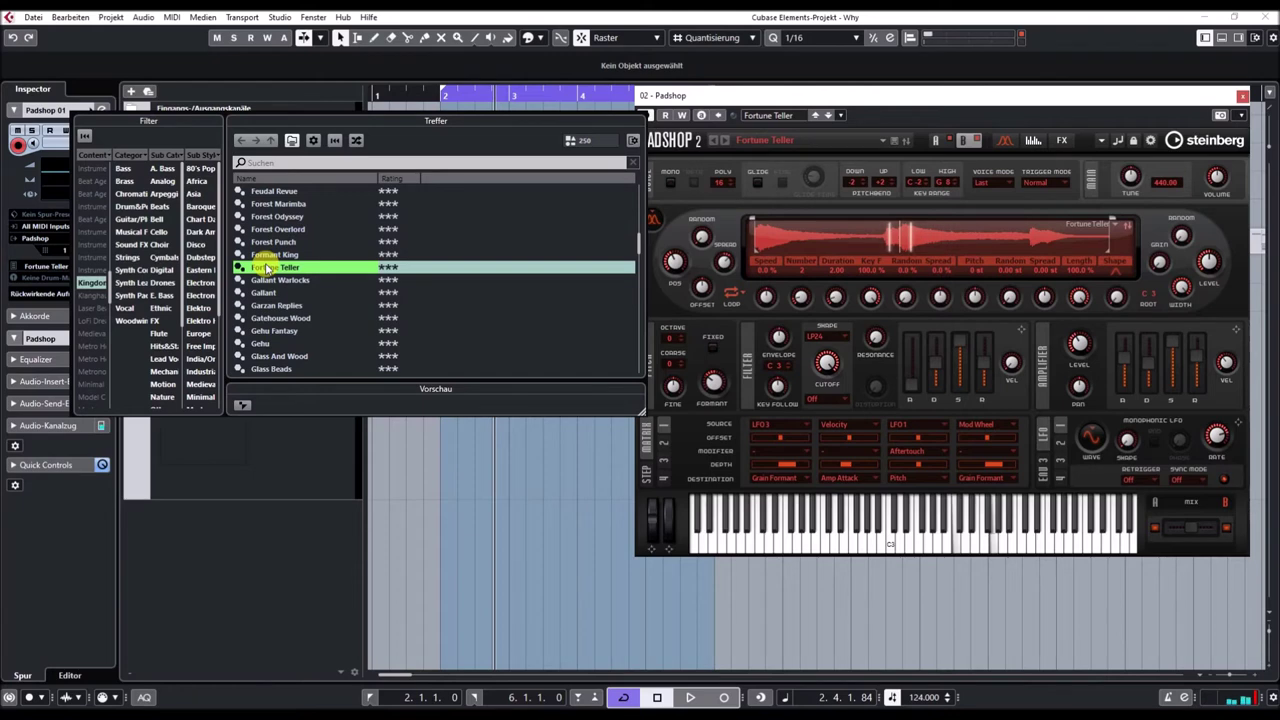
{"action": "scroll", "coordinate": [267, 268], "scroll_direction": "down", "scroll_amount": 2}
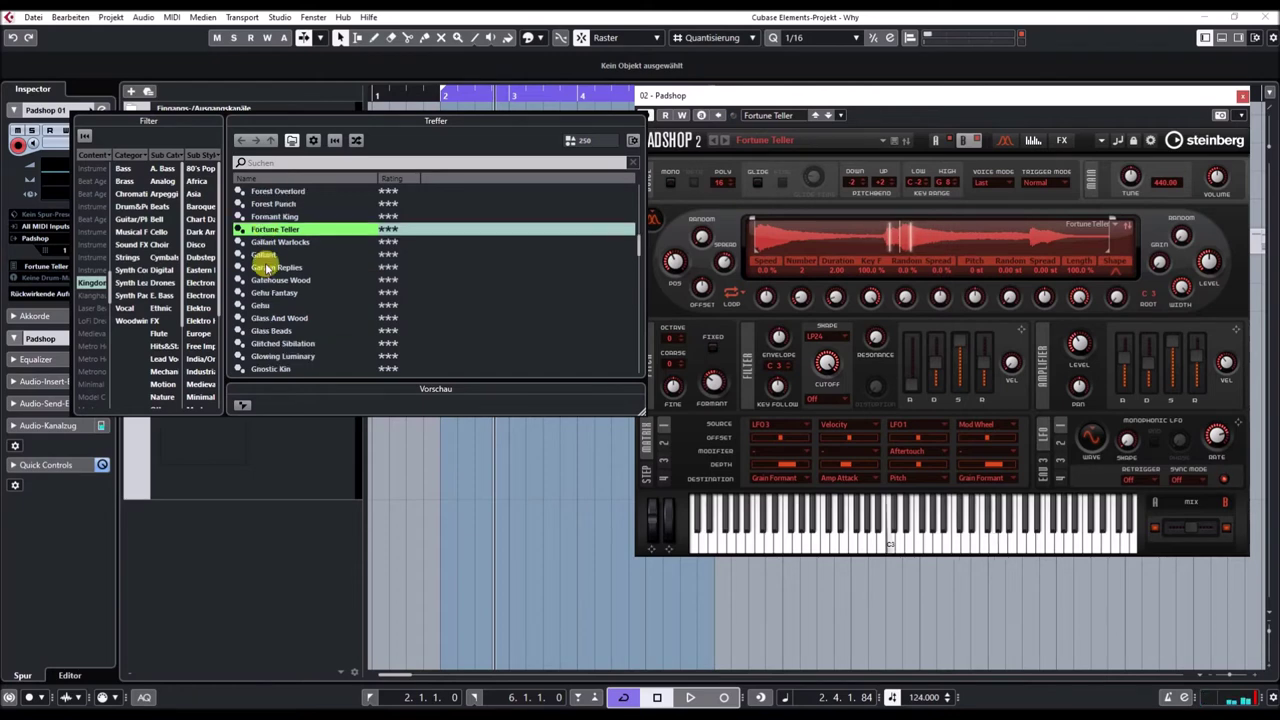
{"action": "left_click", "coordinate": [267, 268]}
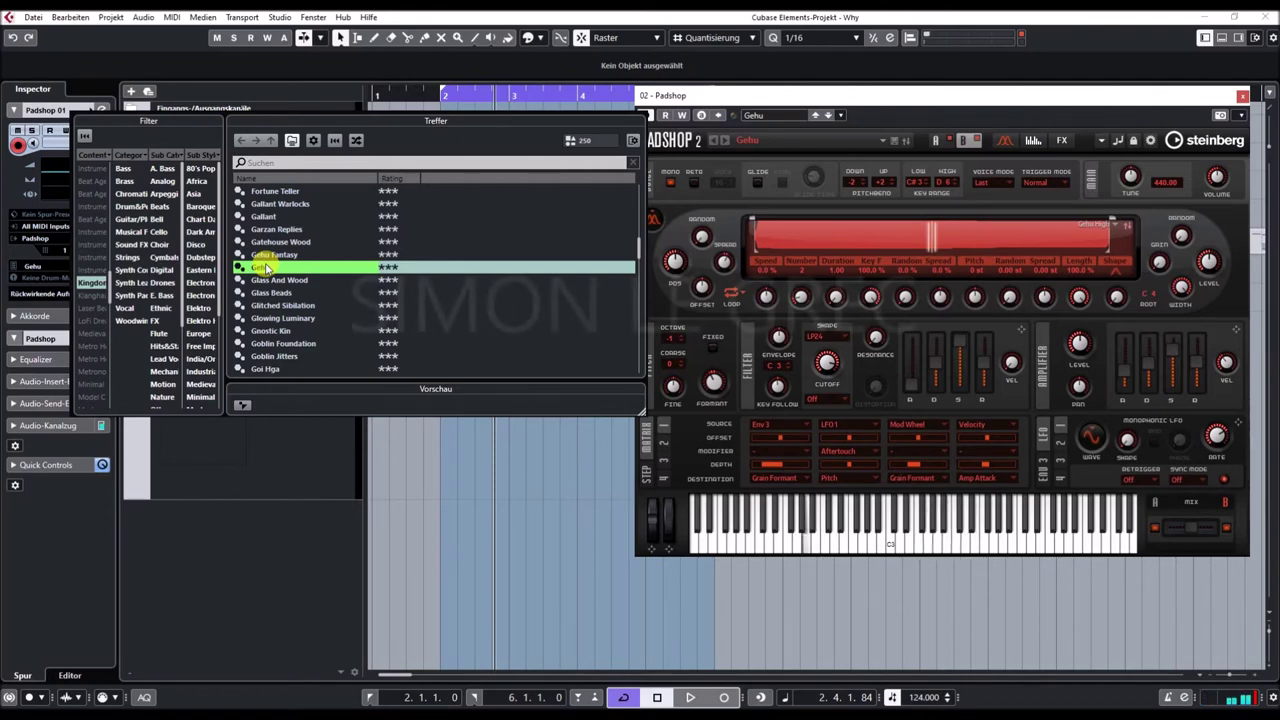
- Audition the Guzheng Dorian and Guzheng Empire presets, and load Guzheng Pentatonic Minor
{"action": "scroll", "coordinate": [265, 268], "scroll_direction": "down", "scroll_amount": 3}
{"action": "left_click", "coordinate": [265, 268]}
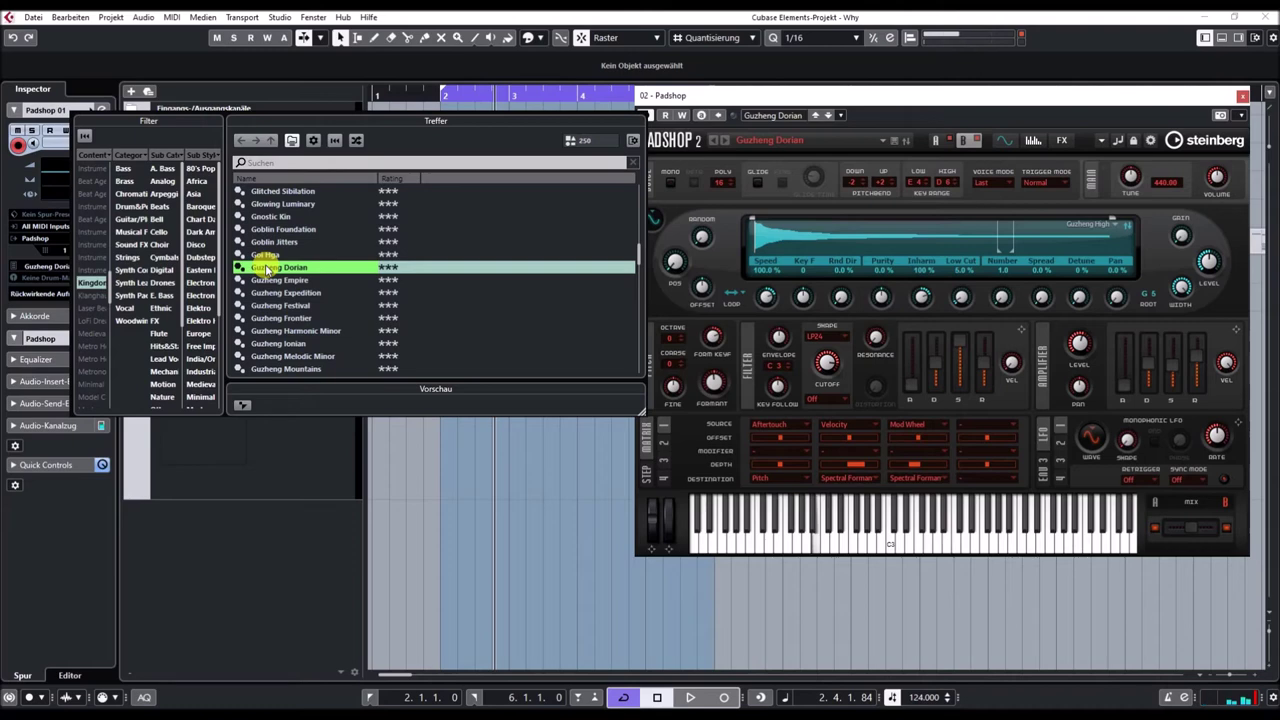
{"action": "left_click", "coordinate": [269, 281]}
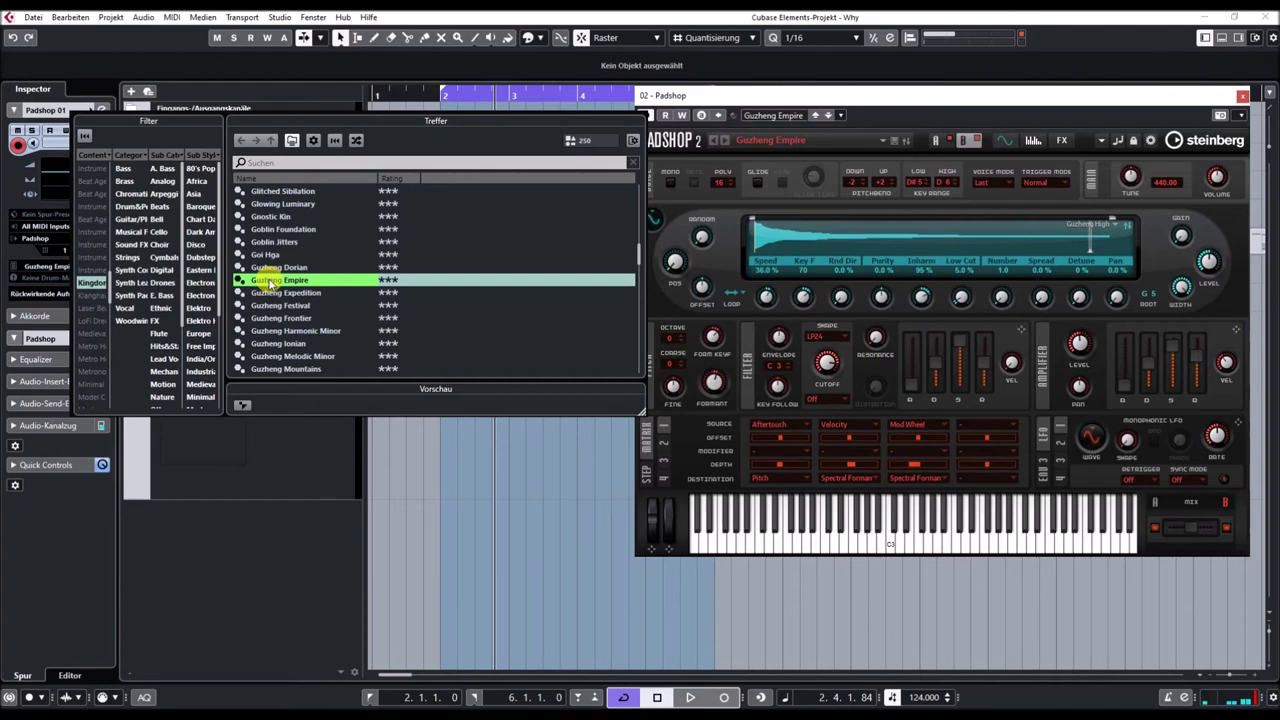
{"action": "scroll", "coordinate": [270, 290], "scroll_direction": "down", "scroll_amount": 3}
{"action": "left_click", "coordinate": [270, 293]}
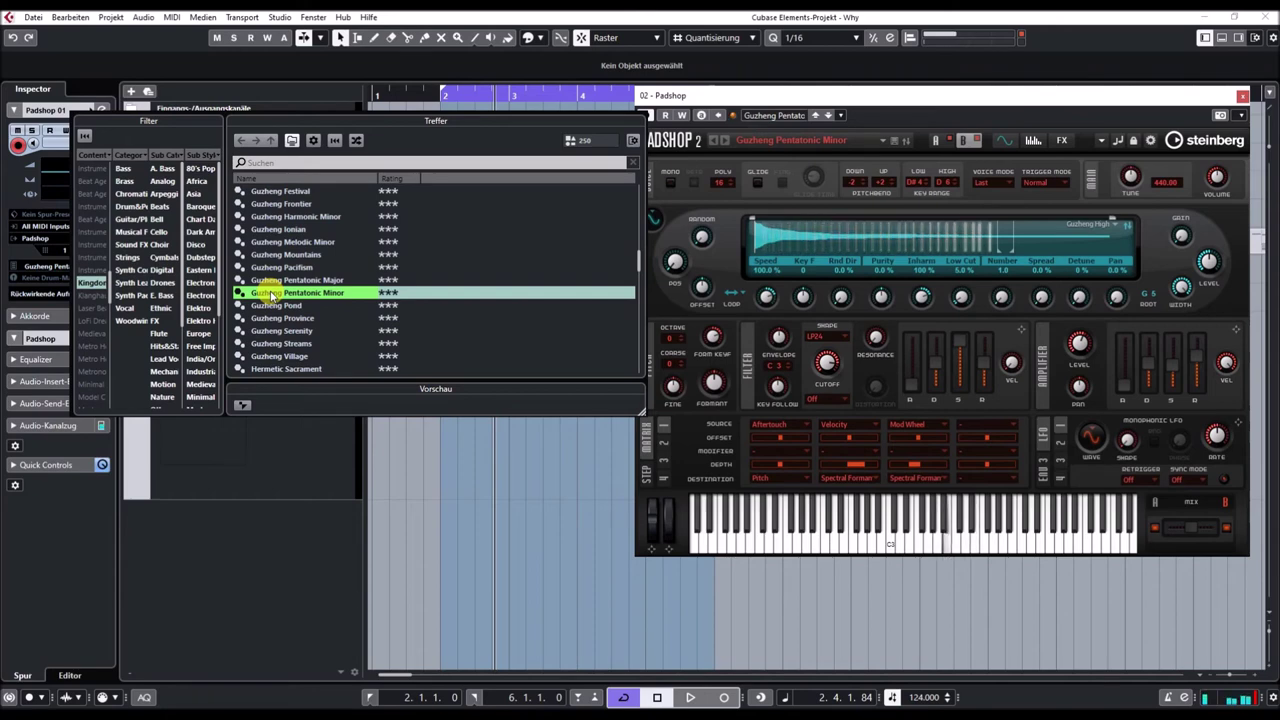
- Audition the Kingdom presets Hermetical Seal, Legend Of Garzan and Medicine Man
{"action": "scroll", "coordinate": [275, 296], "scroll_direction": "down", "scroll_amount": 2}
{"action": "left_click", "coordinate": [278, 305]}
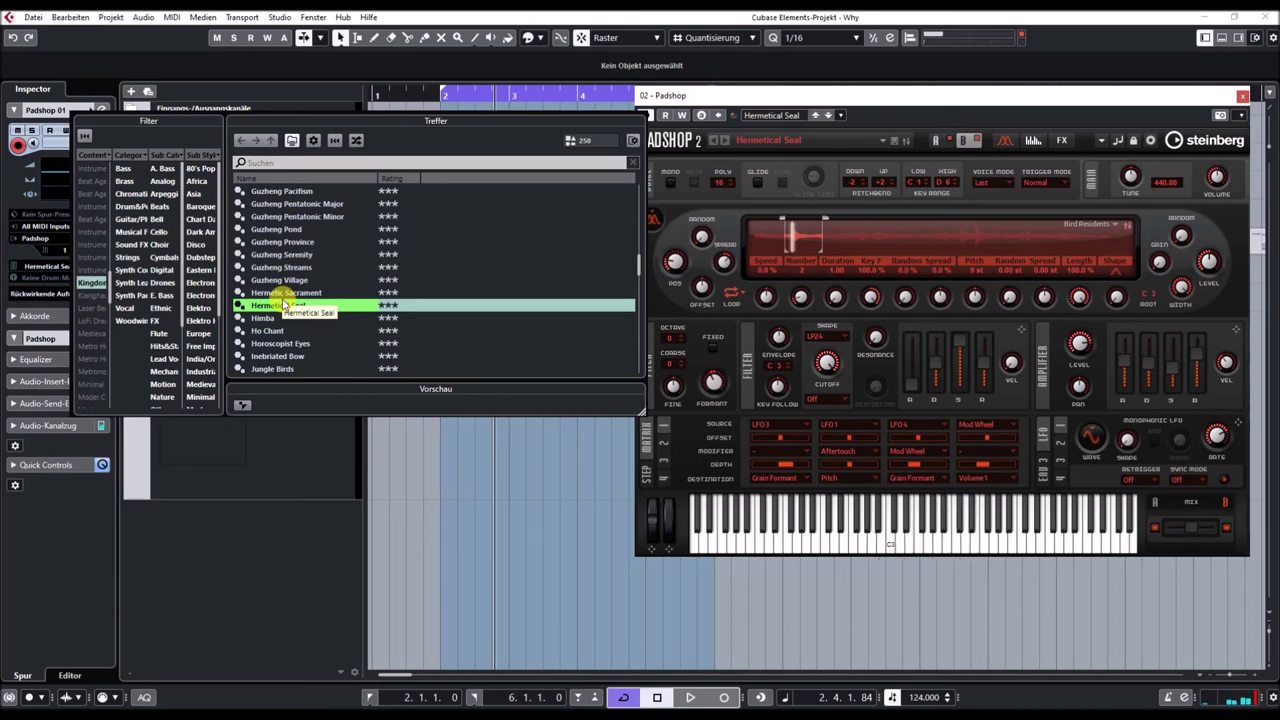
{"action": "scroll", "coordinate": [290, 310], "scroll_direction": "down", "scroll_amount": 5}
{"action": "left_click", "coordinate": [284, 293]}
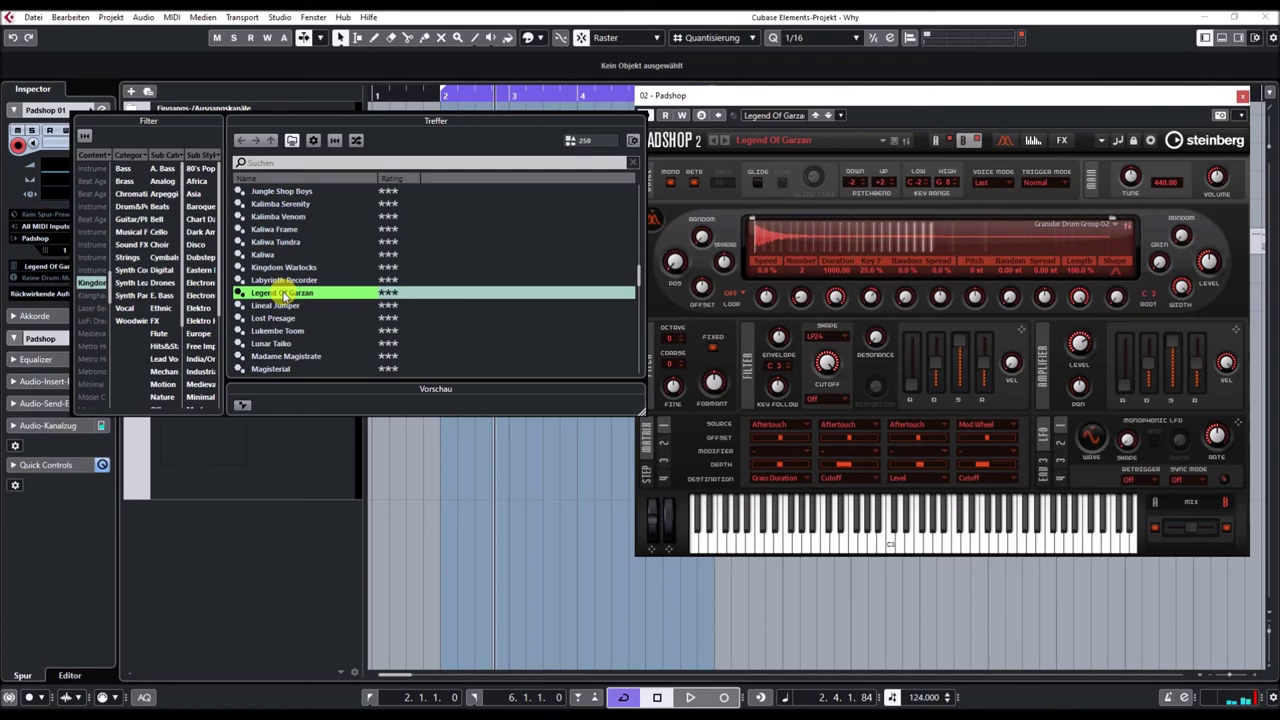
{"action": "scroll", "coordinate": [283, 293], "scroll_direction": "down", "scroll_amount": 4}
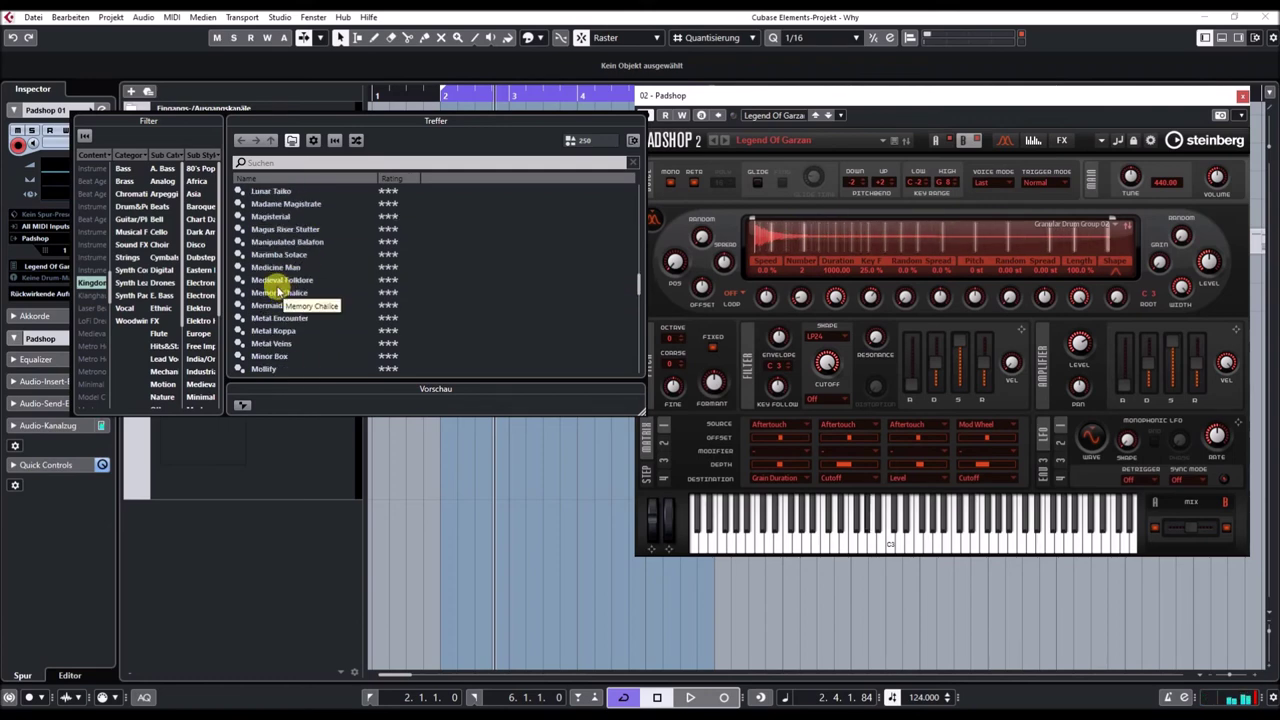
{"action": "left_click", "coordinate": [277, 268]}
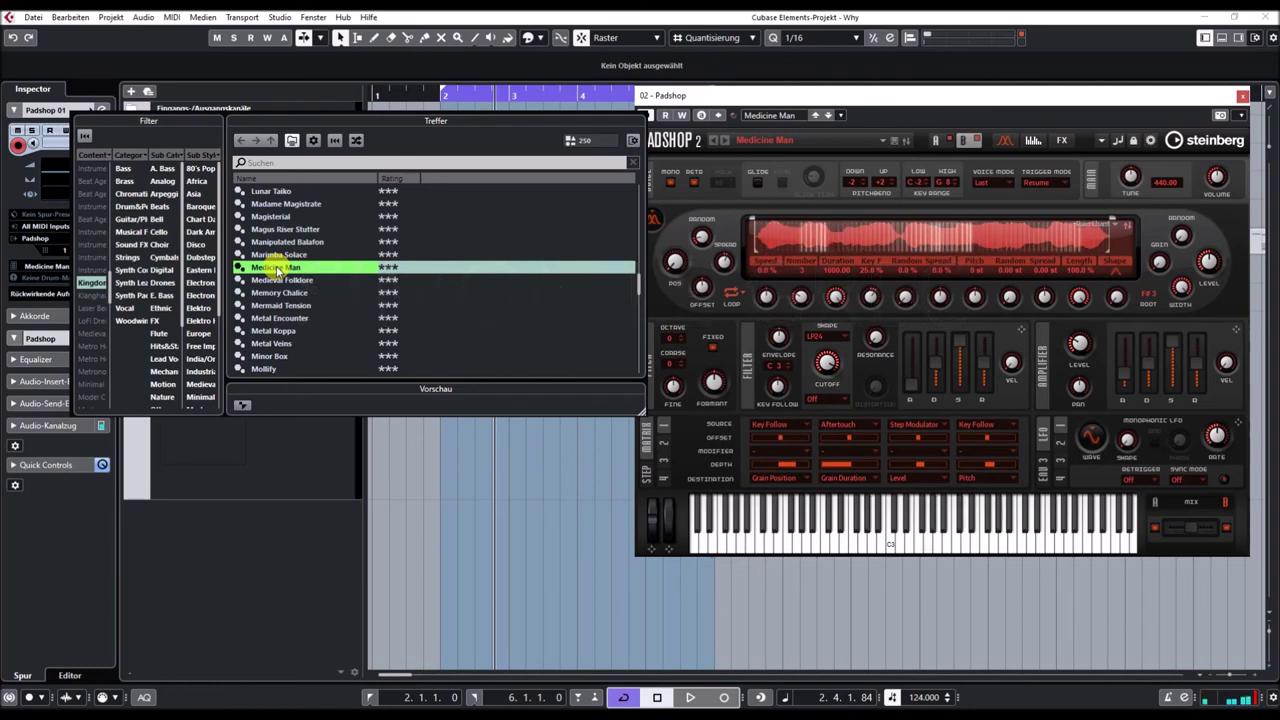
- Audition the Kingdom presets Metal Koppa, Neophyte Circle and Peace Tribe
{"action": "left_click", "coordinate": [278, 330]}
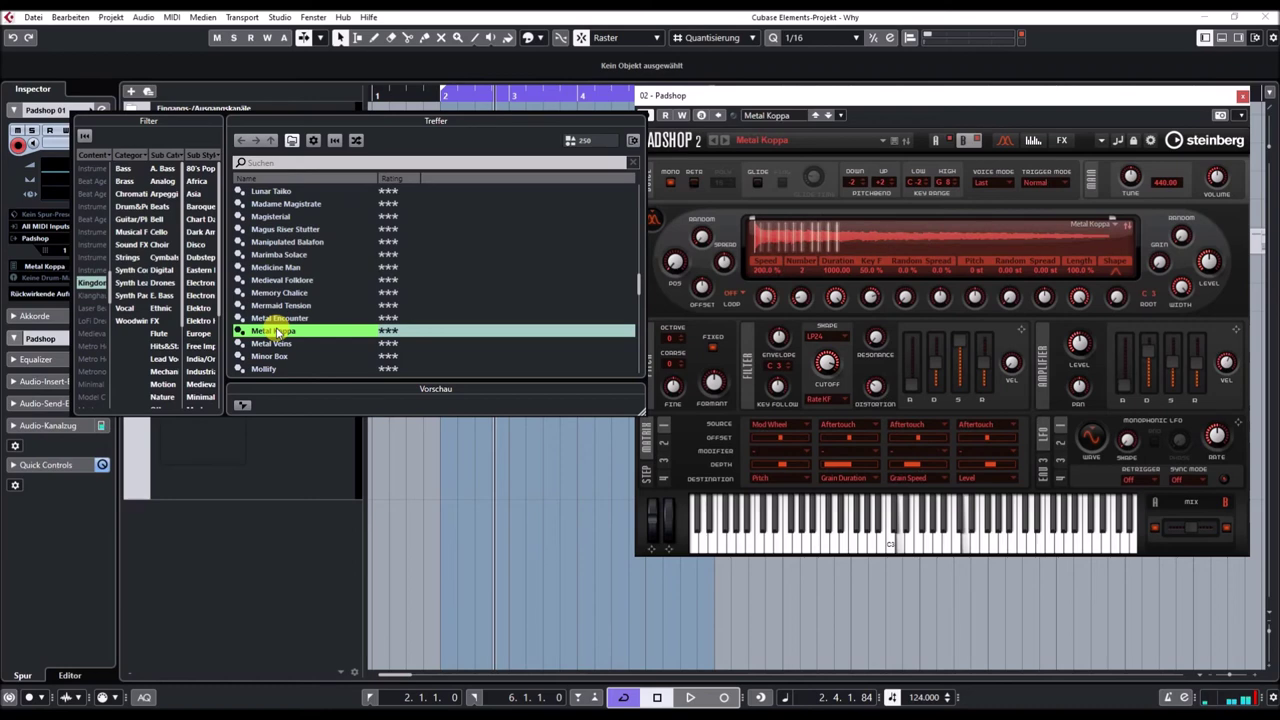
{"action": "scroll", "coordinate": [290, 310], "scroll_direction": "down", "scroll_amount": 4}
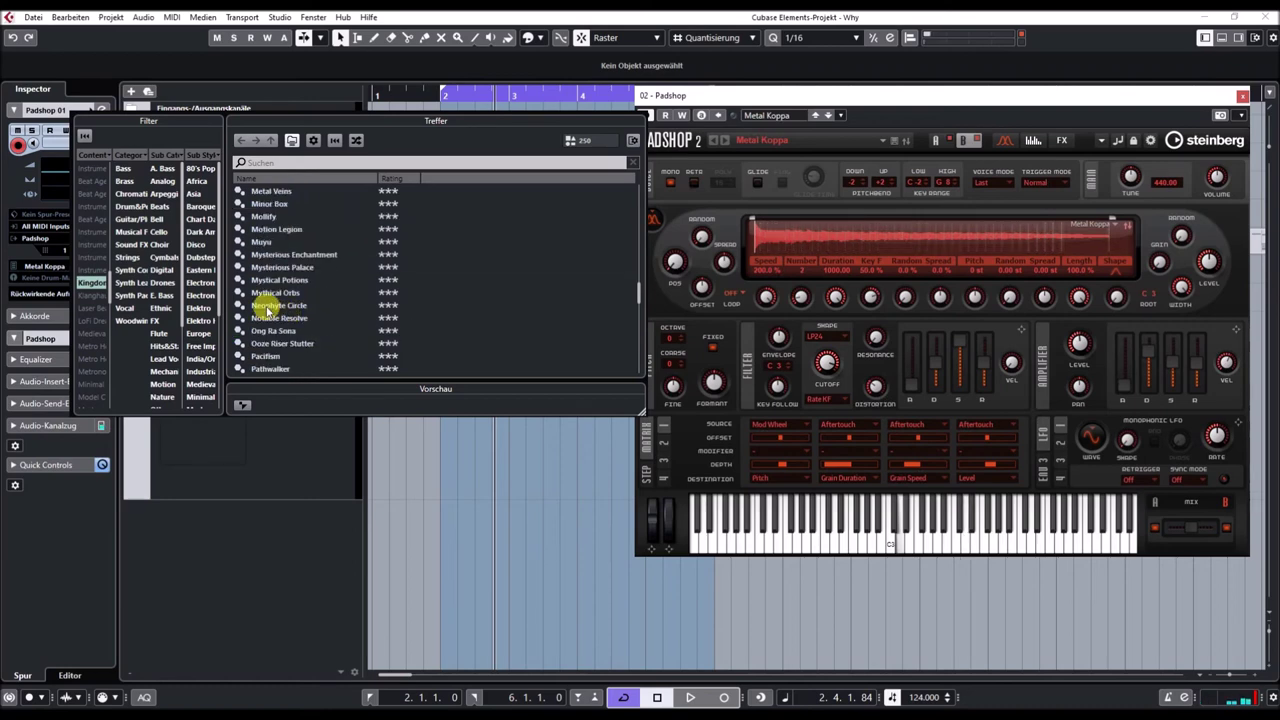
{"action": "left_click", "coordinate": [266, 305]}
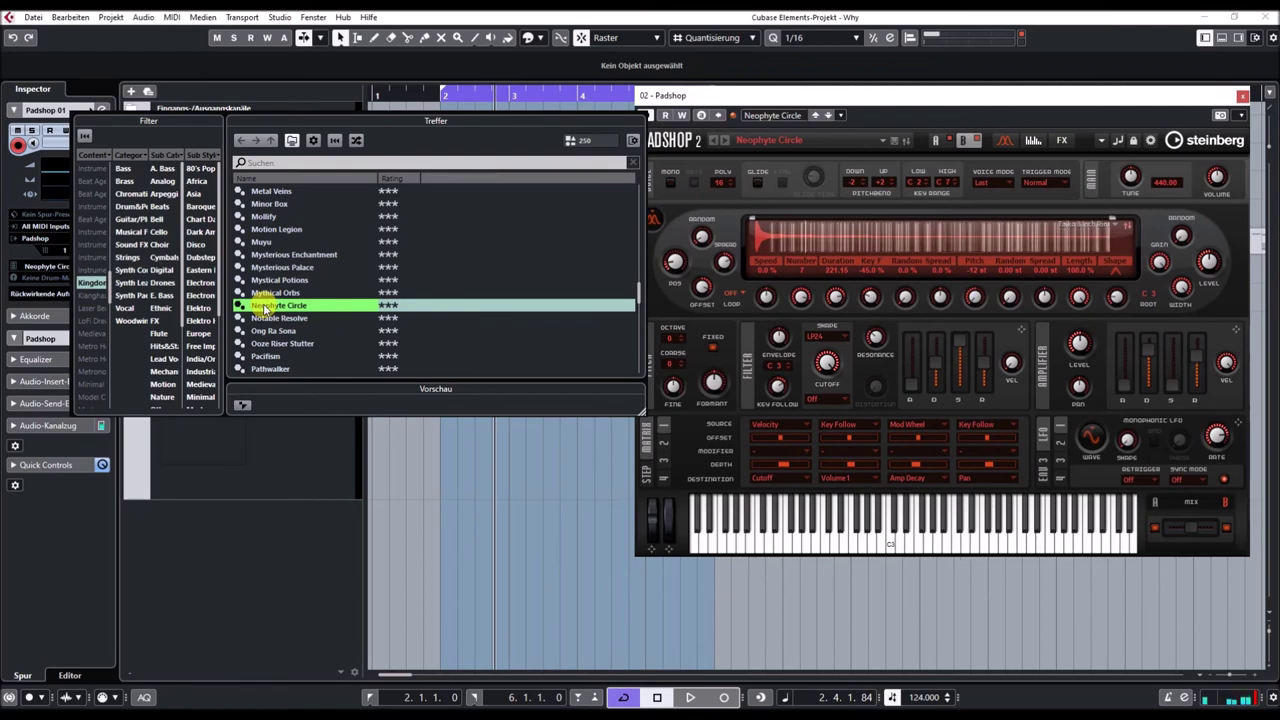
{"action": "scroll", "coordinate": [290, 255], "scroll_direction": "down", "scroll_amount": 3}
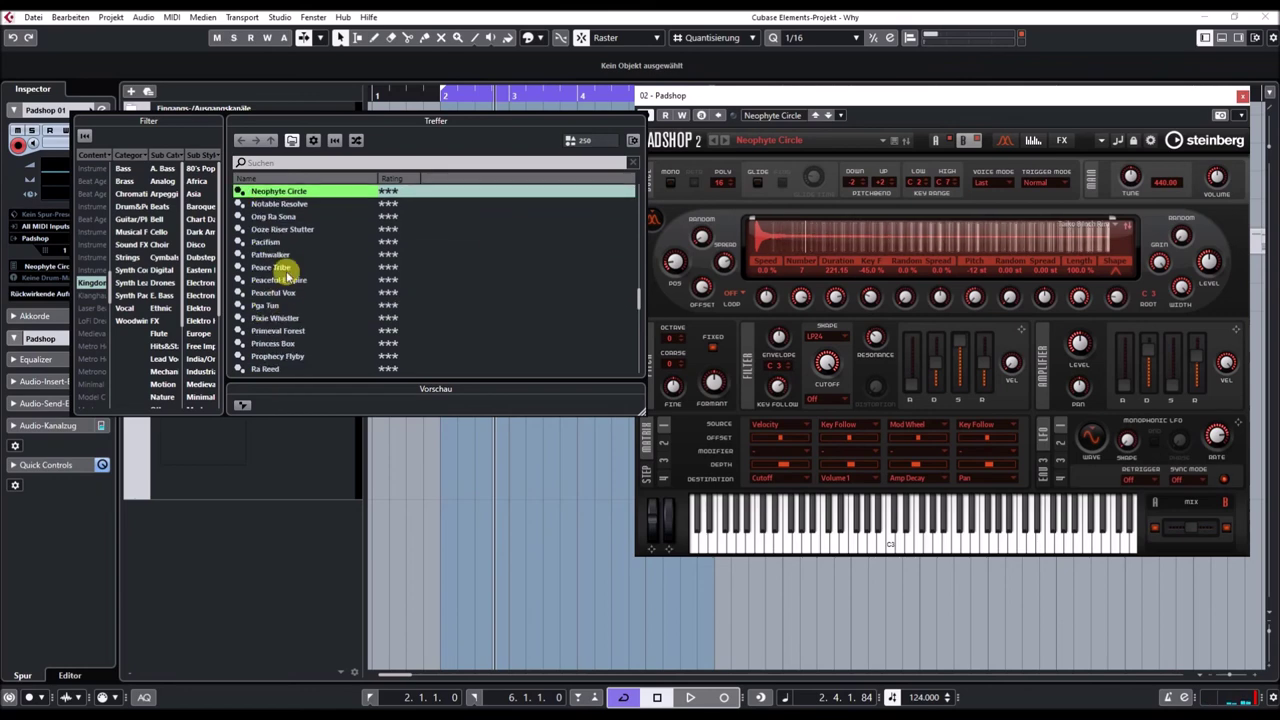
{"action": "left_click", "coordinate": [293, 268]}
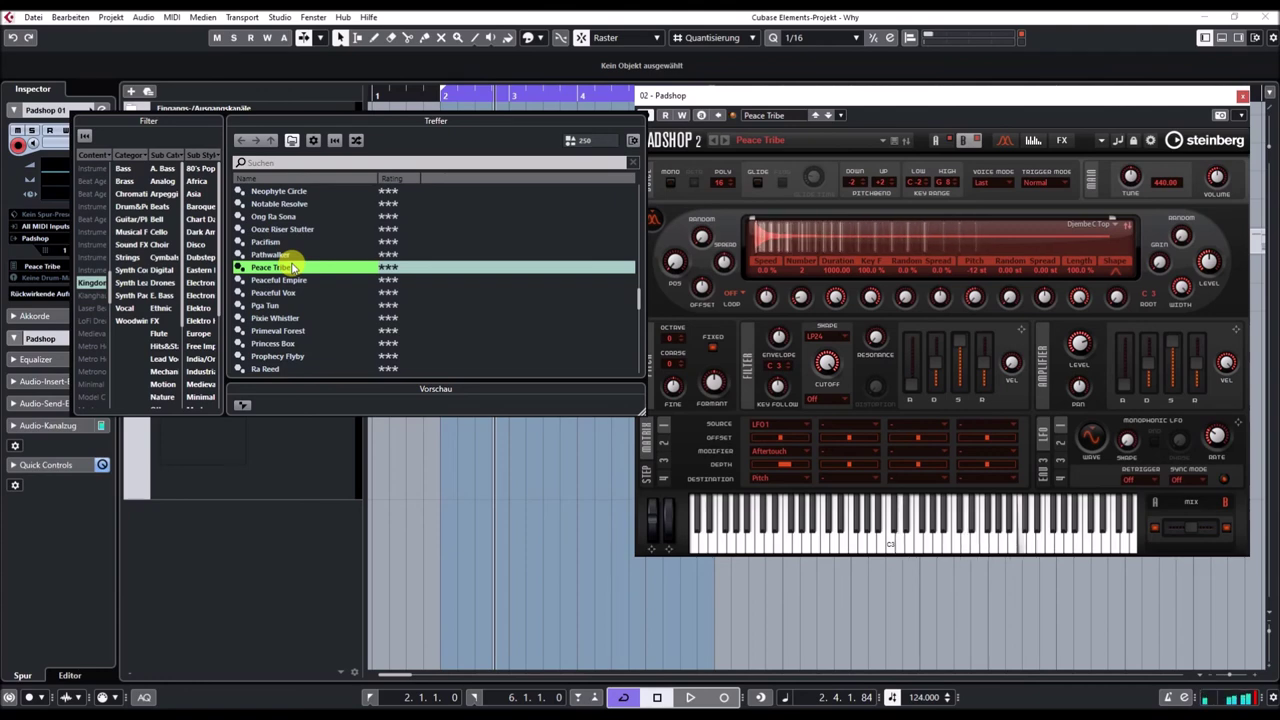
- Audition the Kingdom presets Sad Carillon, Slow Thicket and Summoned Jungle
{"action": "scroll", "coordinate": [294, 280], "scroll_direction": "down", "scroll_amount": 5}
{"action": "left_click", "coordinate": [296, 293]}
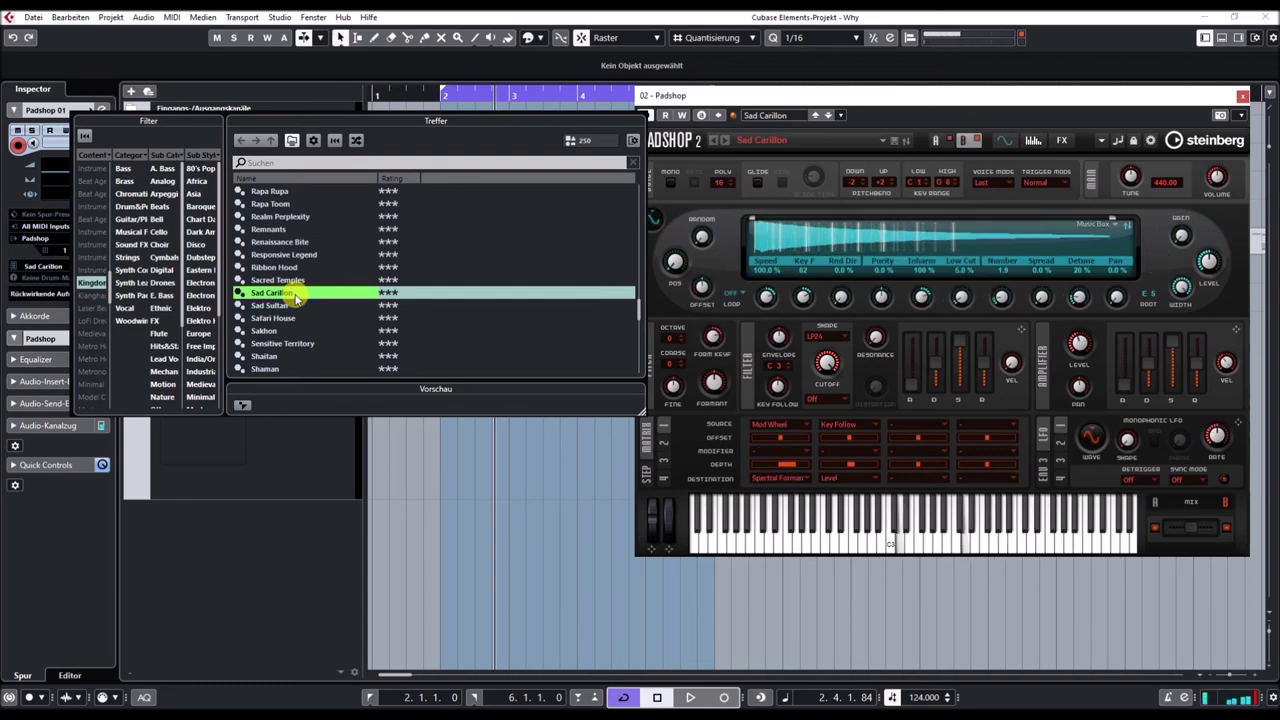
{"action": "scroll", "coordinate": [284, 316], "scroll_direction": "down", "scroll_amount": 4}
{"action": "left_click", "coordinate": [284, 317]}
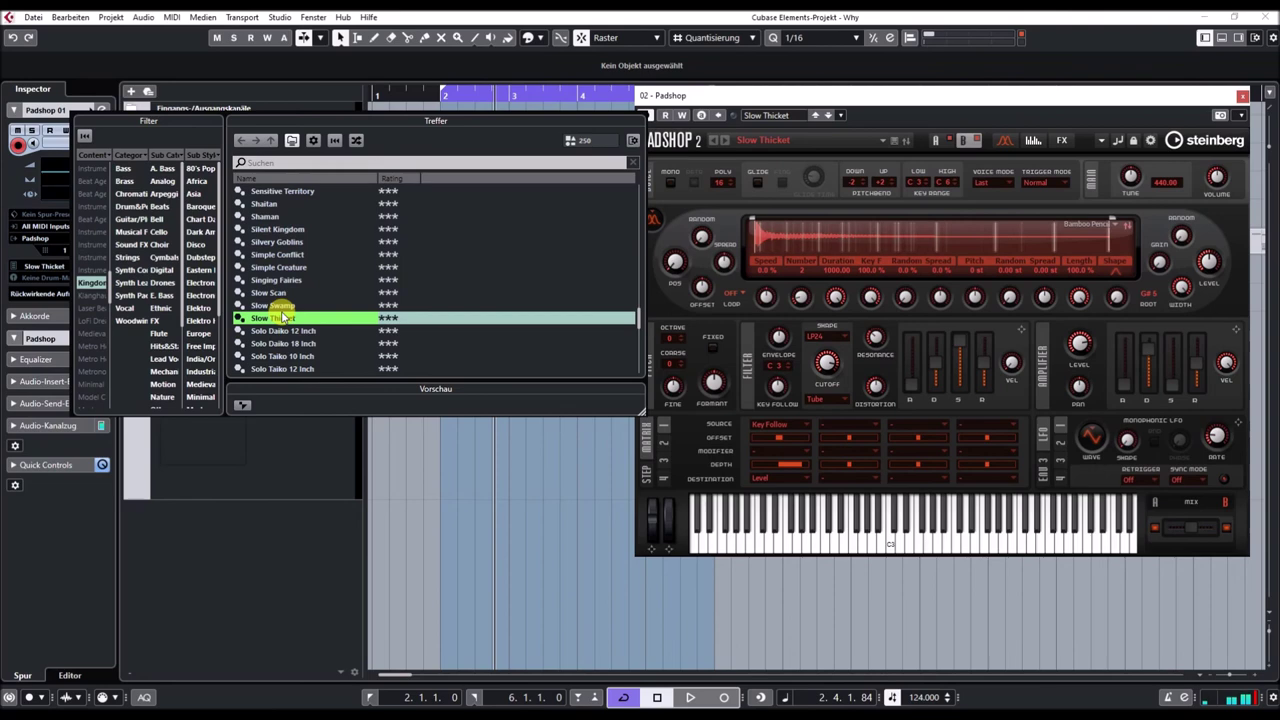
{"action": "scroll", "coordinate": [284, 317], "scroll_direction": "down", "scroll_amount": 3}
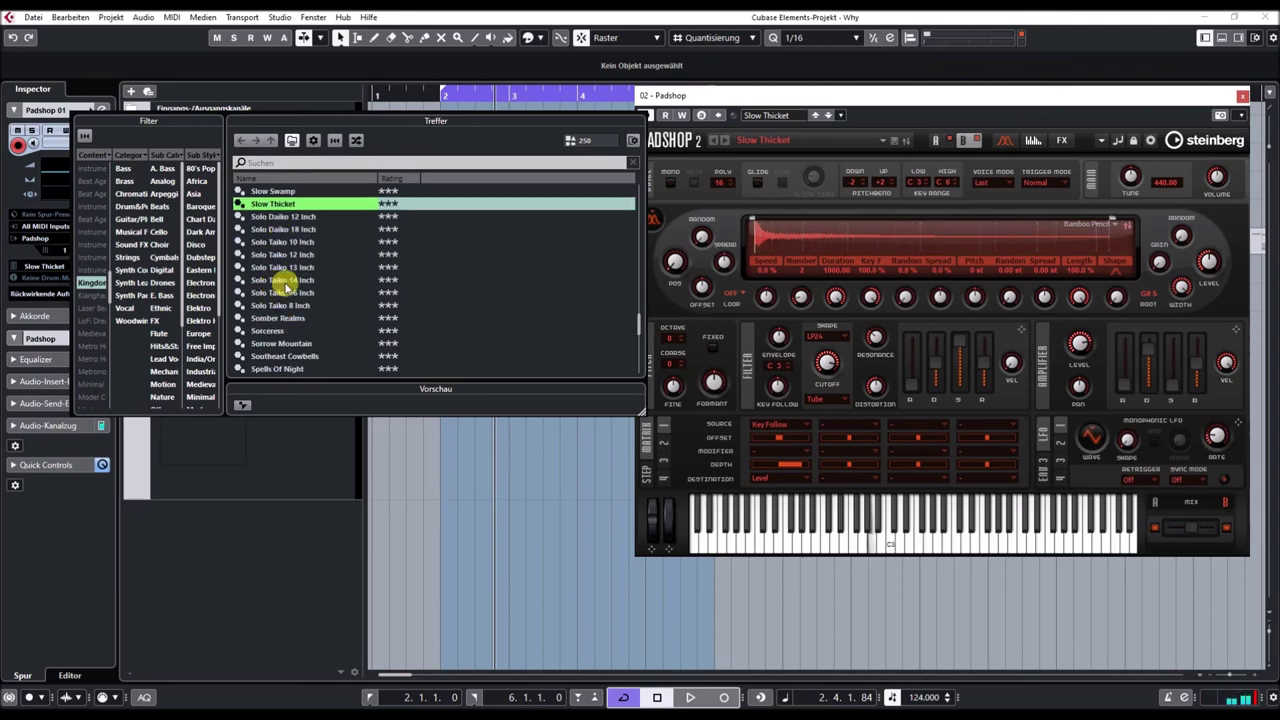
{"action": "scroll", "coordinate": [290, 290], "scroll_direction": "down", "scroll_amount": 3}
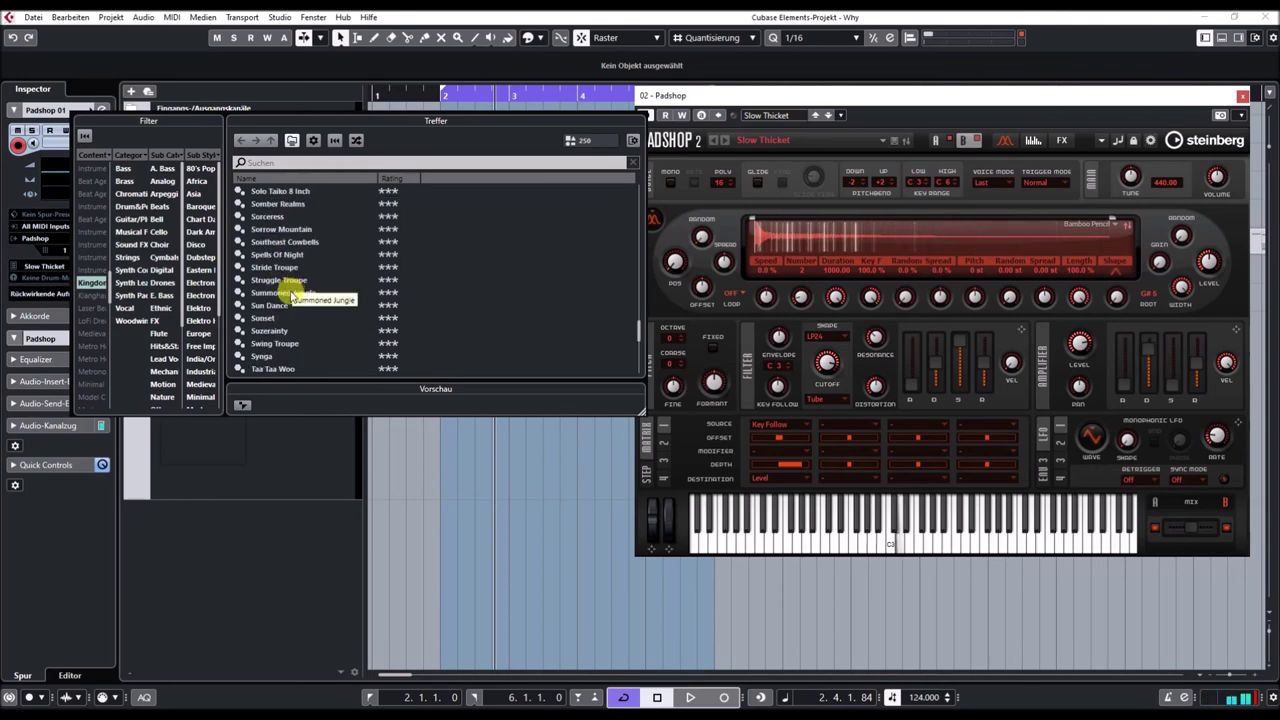
{"action": "left_click", "coordinate": [291, 293]}
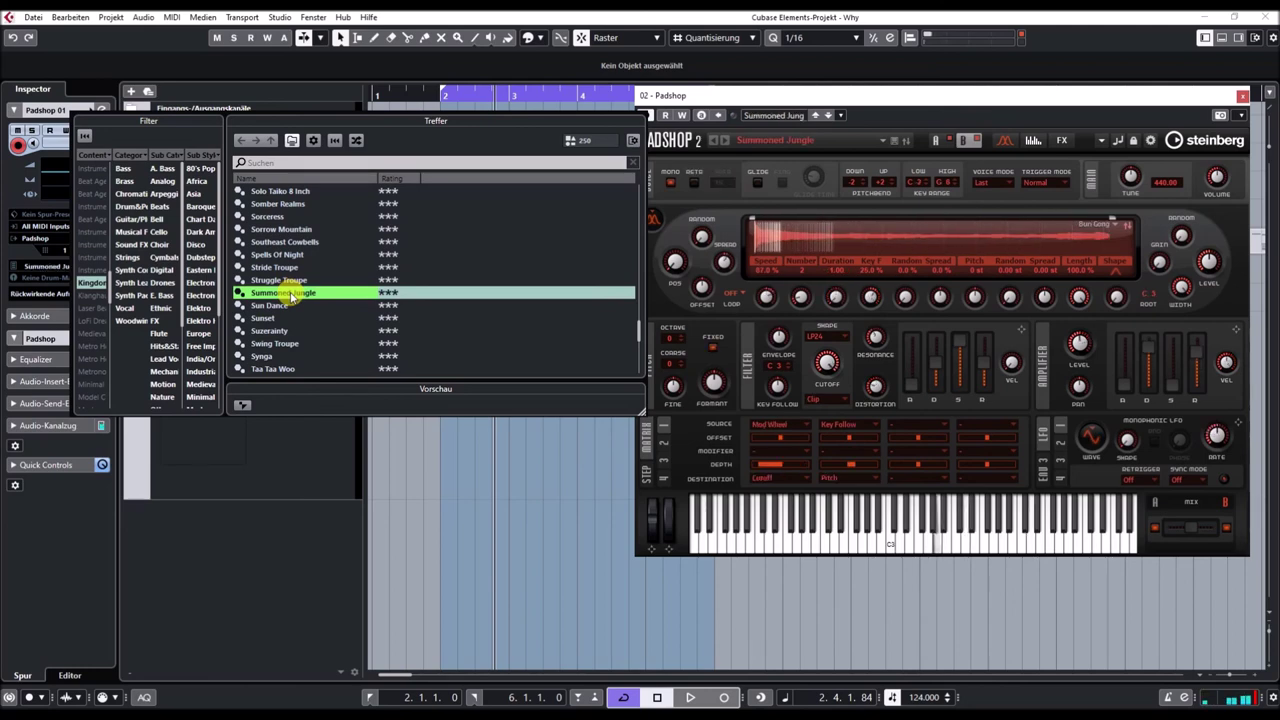
- Audition the Taiko Blood and Tribal Ukulele presets from the Kingdom set, and load Trip Tease
{"action": "scroll", "coordinate": [315, 350], "scroll_direction": "down", "scroll_amount": 2}
{"action": "left_click", "coordinate": [276, 306]}
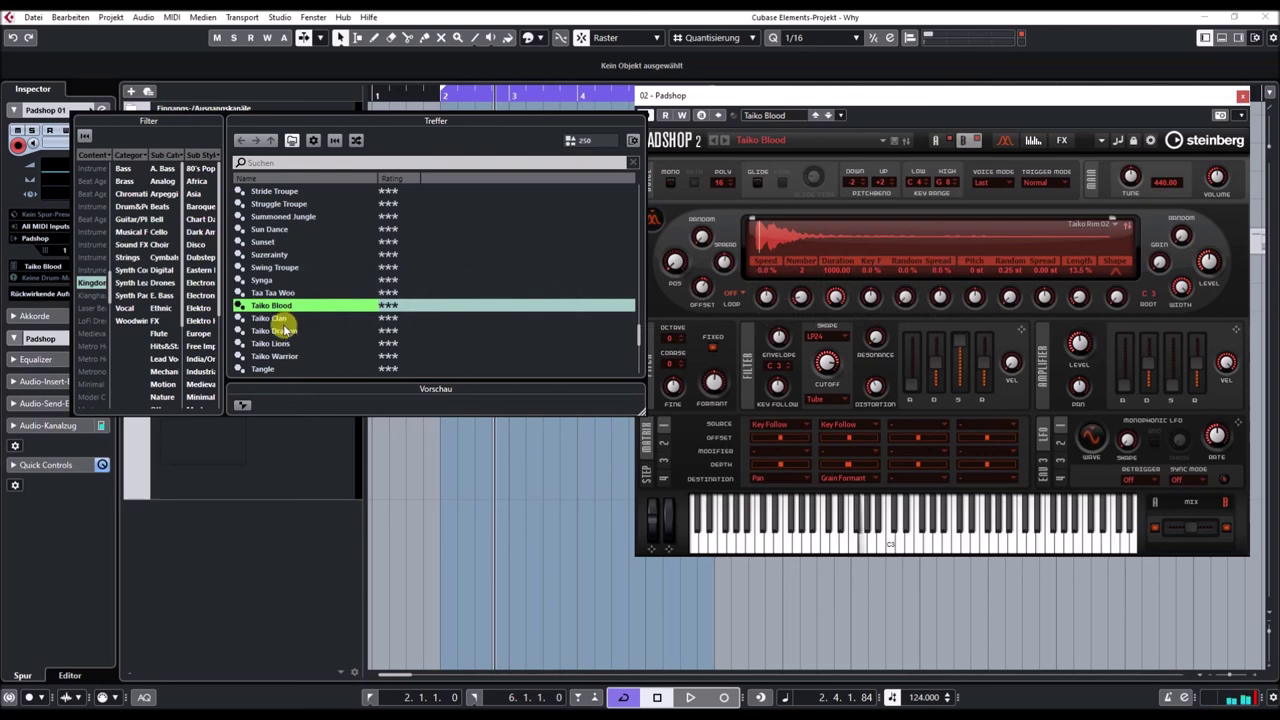
{"action": "scroll", "coordinate": [471, 334], "scroll_direction": "down", "scroll_amount": 5}
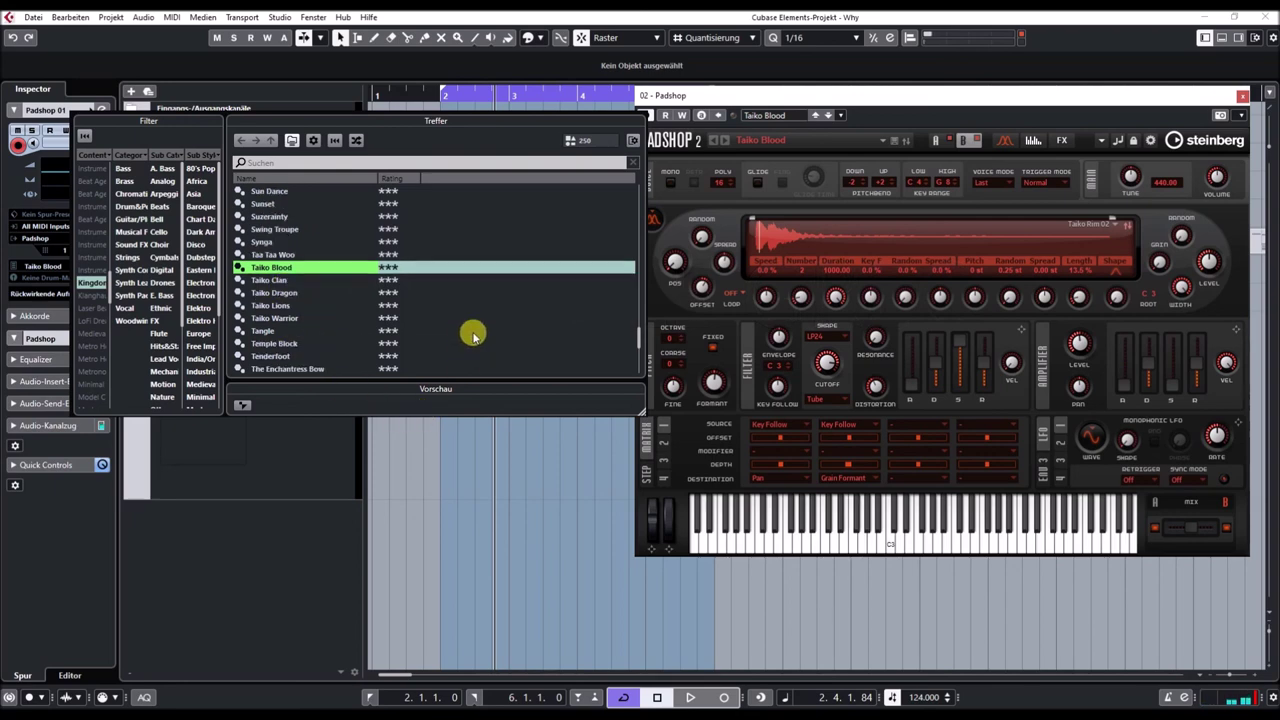
{"action": "left_click", "coordinate": [278, 318]}
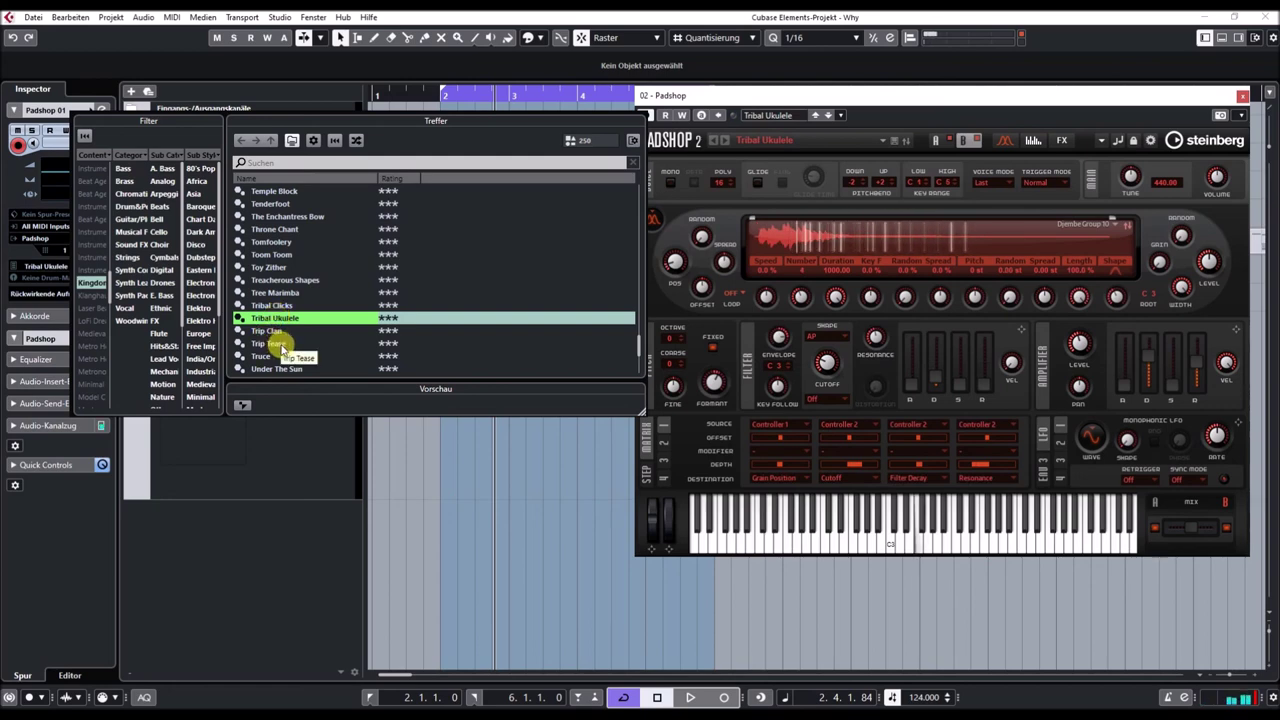
{"action": "left_click", "coordinate": [280, 344]}
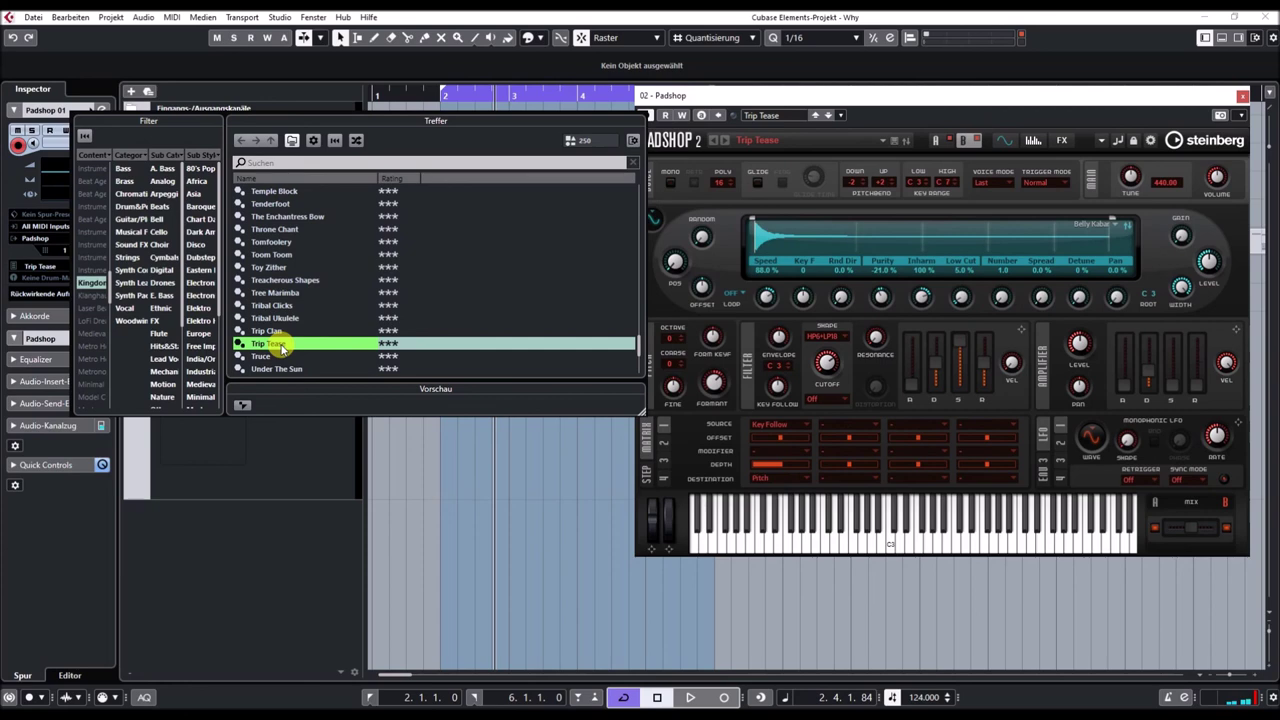